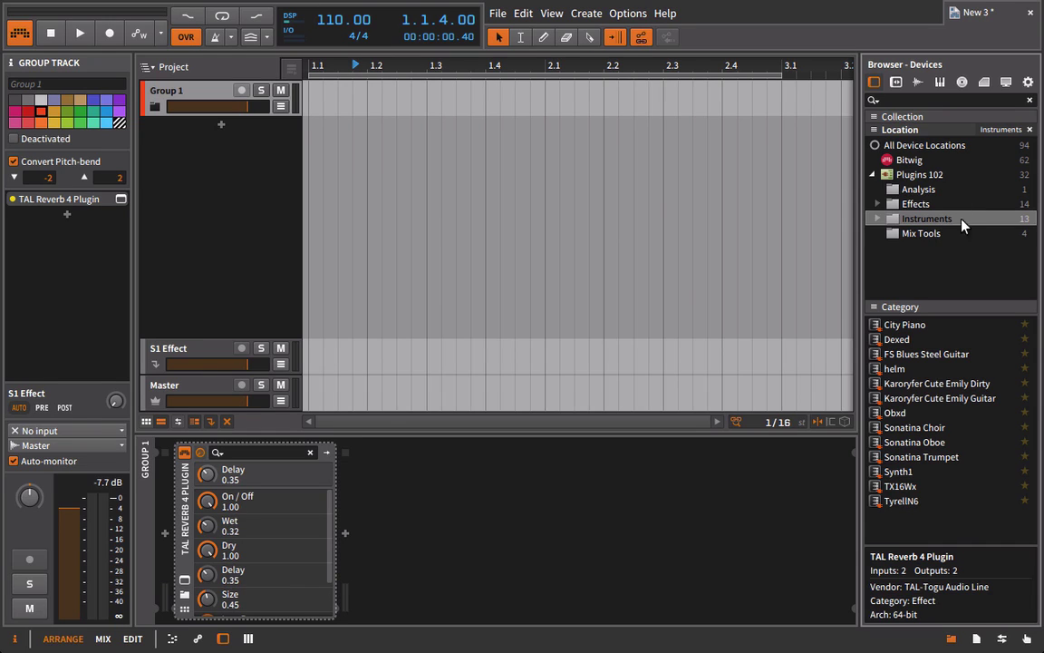
Add Obxd as a new instrument track below Group 1 and arm it for recording.
{"action": "left_click_drag", "start_coordinate": [898, 411], "coordinate": [217, 127]}
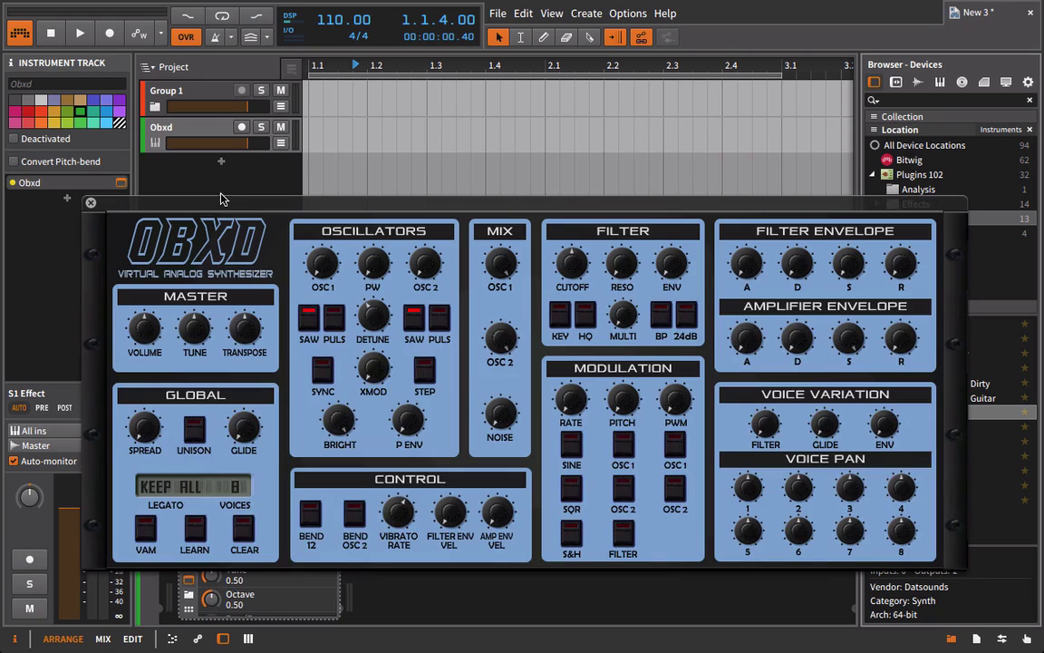
{"action": "left_click", "coordinate": [240, 127]}
Unfold Group 1 to view the tracks inside it, and fold it again.
{"action": "left_click", "coordinate": [156, 107]}
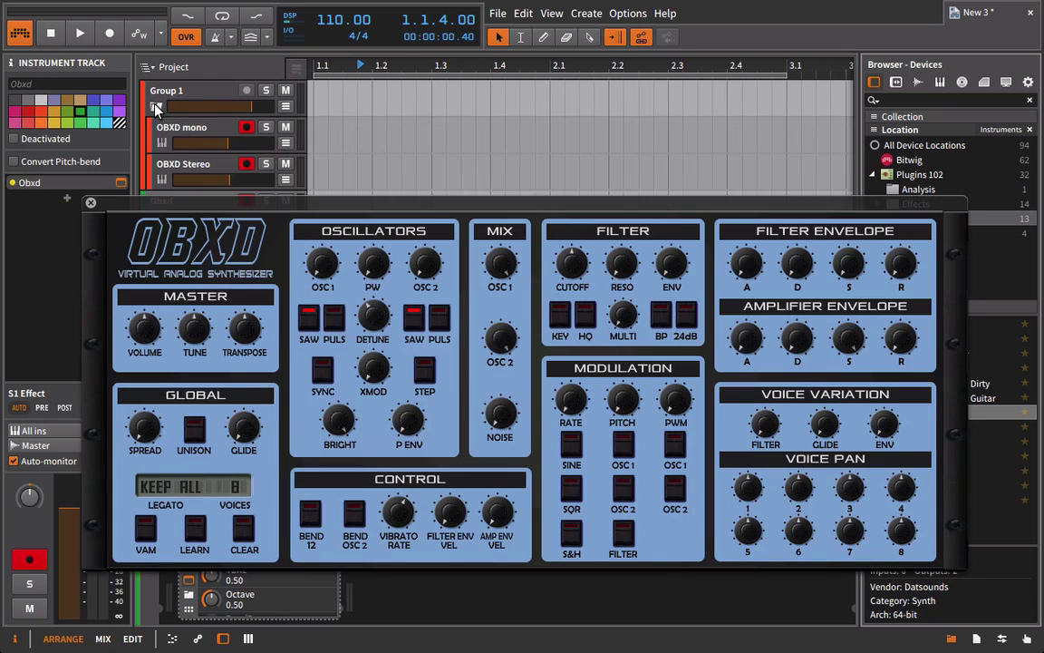
{"action": "left_click", "coordinate": [155, 107]}
{"action": "left_click", "coordinate": [155, 107]}
{"action": "left_click", "coordinate": [155, 107]}
Turn on Unison in Obxd with 8 voices, spread the voices across the stereo field, and lower the volume to 0.20.
{"action": "left_click_drag", "start_coordinate": [286, 205], "coordinate": [294, 135]}
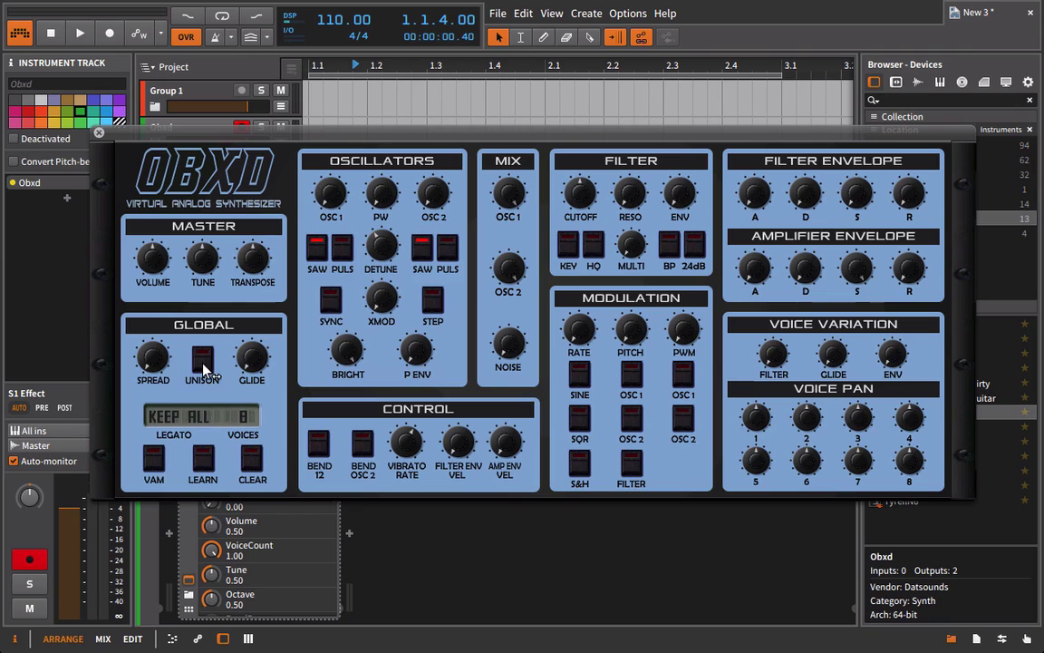
{"action": "left_click", "coordinate": [245, 418]}
{"action": "left_click", "coordinate": [291, 396]}
{"action": "left_click_drag", "start_coordinate": [151, 258], "coordinate": [169, 281]}
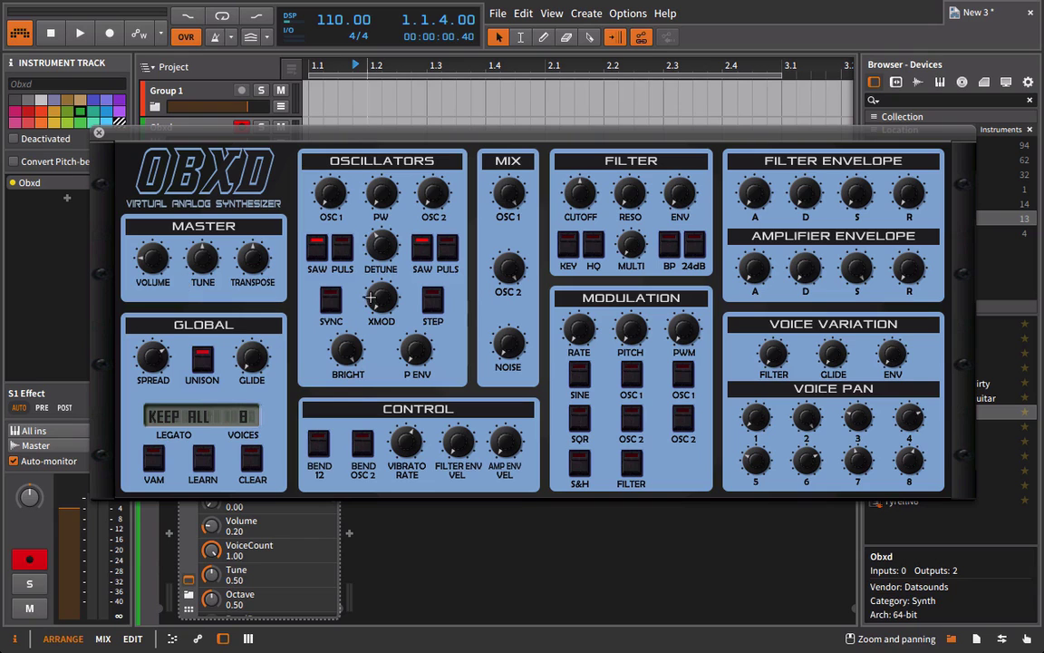
Enable oscillator sync in Obxd, lower its volume to 0.08, and close the synth's window.
{"action": "left_click_drag", "start_coordinate": [345, 132], "coordinate": [483, 59]}
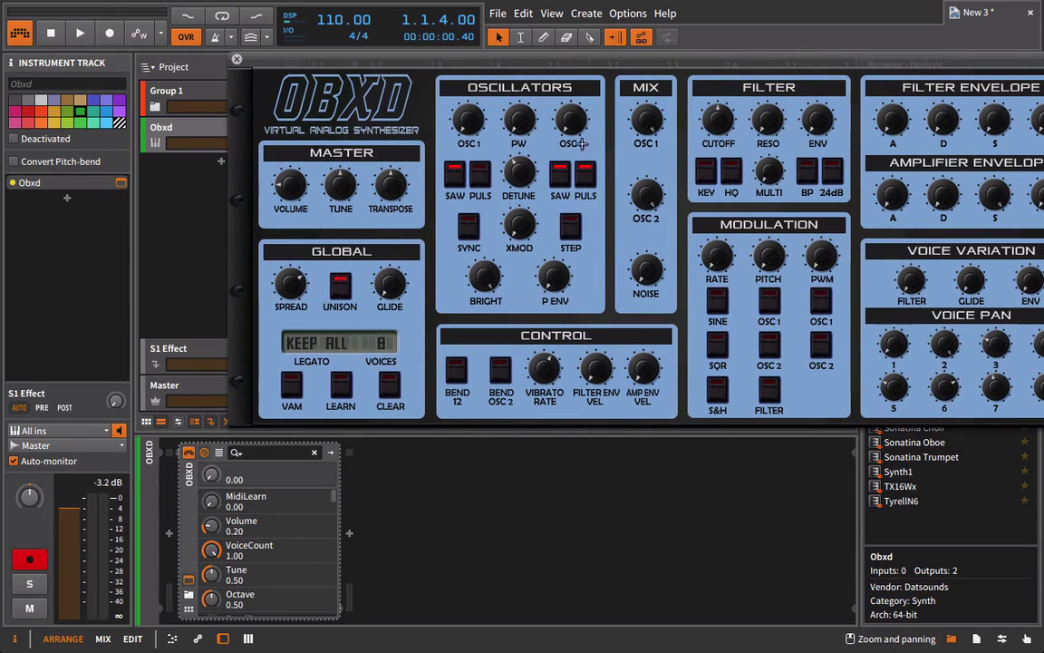
{"action": "left_click", "coordinate": [469, 223]}
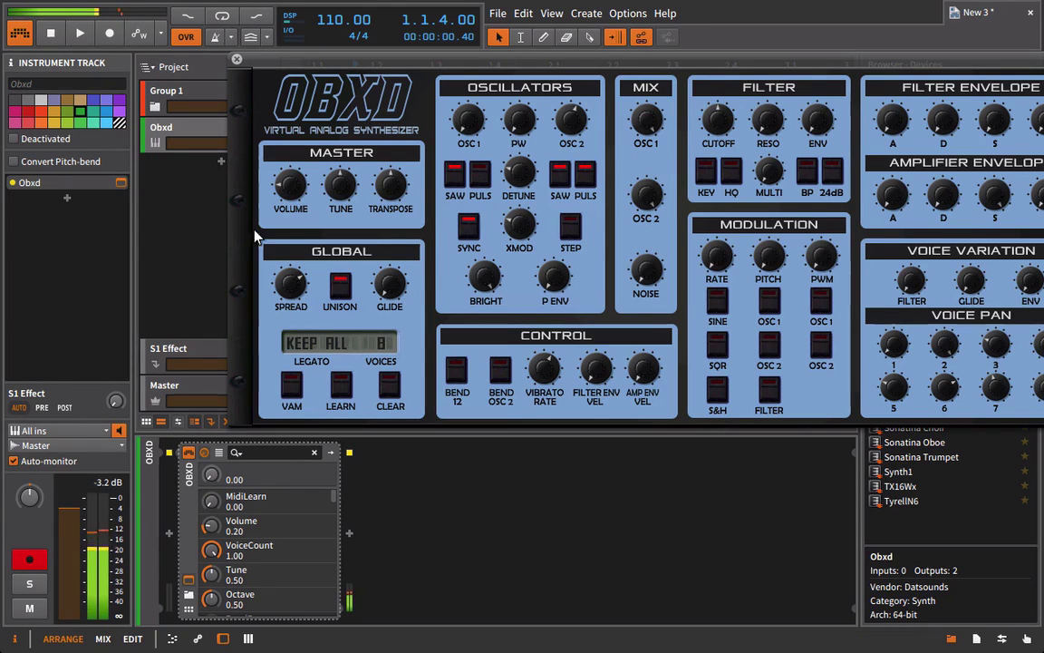
{"action": "left_click_drag", "start_coordinate": [612, 60], "coordinate": [490, 73]}
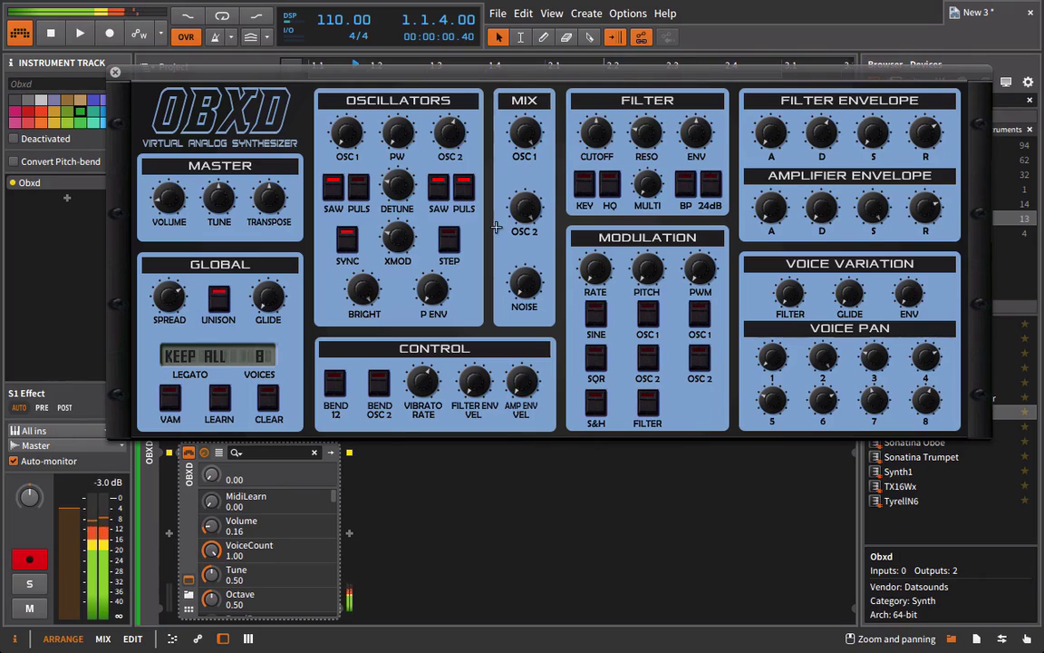
{"action": "left_click_drag", "start_coordinate": [156, 192], "coordinate": [192, 209]}
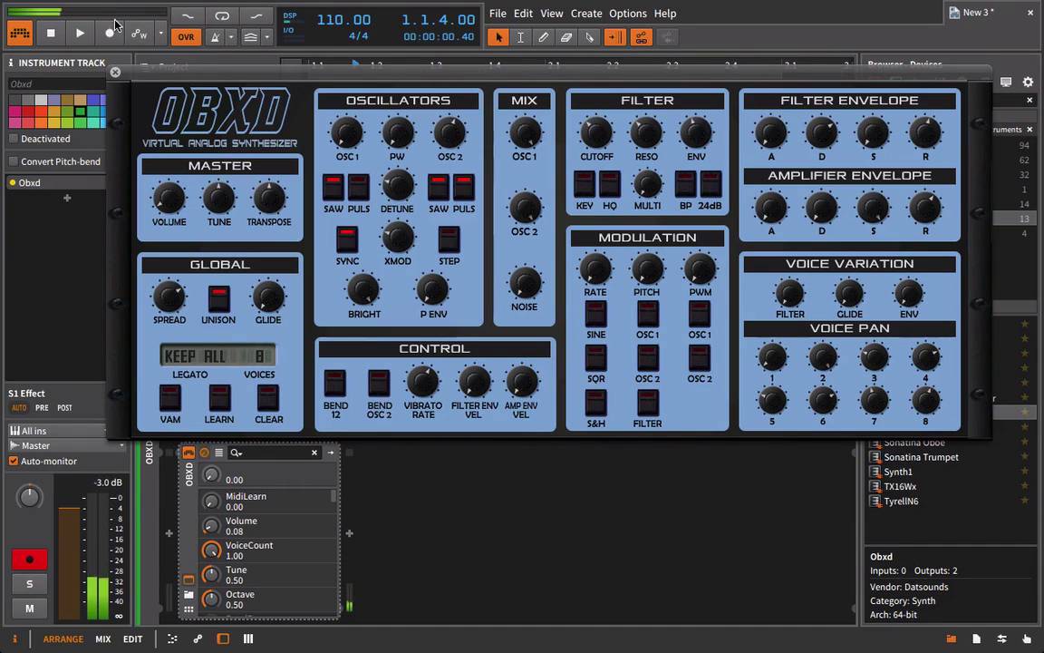
{"action": "left_click", "coordinate": [115, 71]}
{"action": "left_click", "coordinate": [479, 524]}
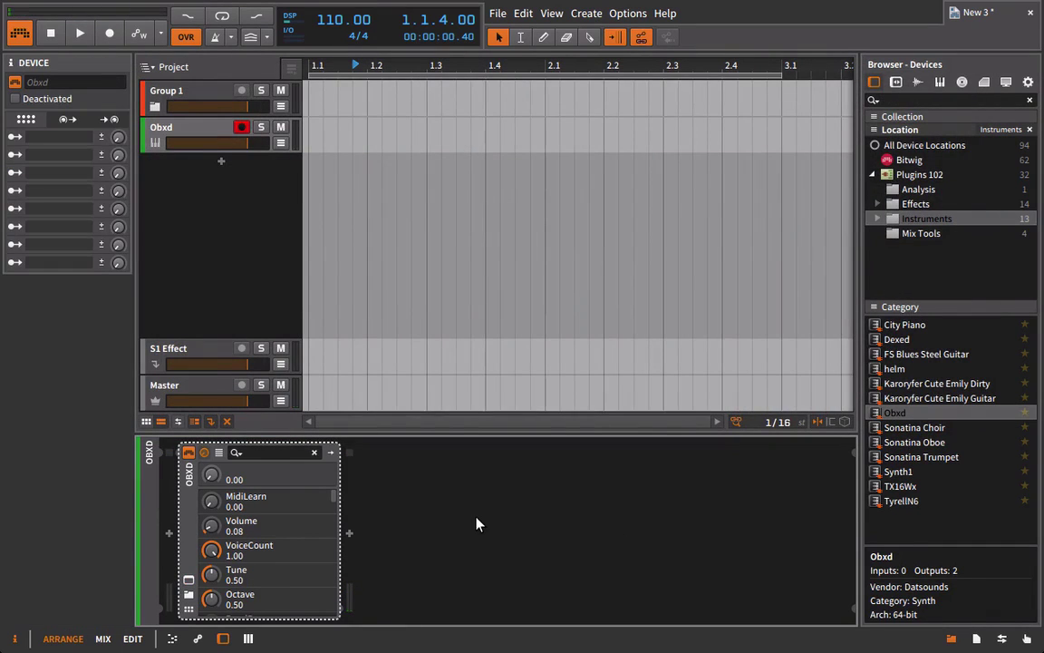
Insert TAL-Chorus-LX-64 after Obxd with both chorus modes on, dry/wet 0.34, stereo width 0.90 and volume 0.42.
{"action": "left_click", "coordinate": [914, 204]}
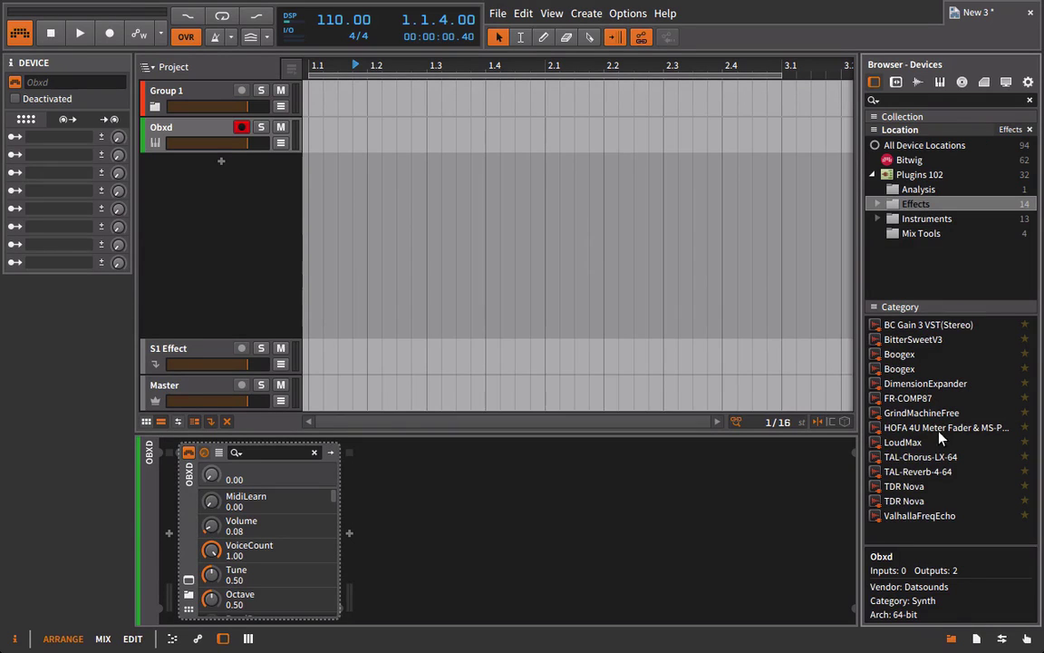
{"action": "left_click_drag", "start_coordinate": [934, 459], "coordinate": [727, 489]}
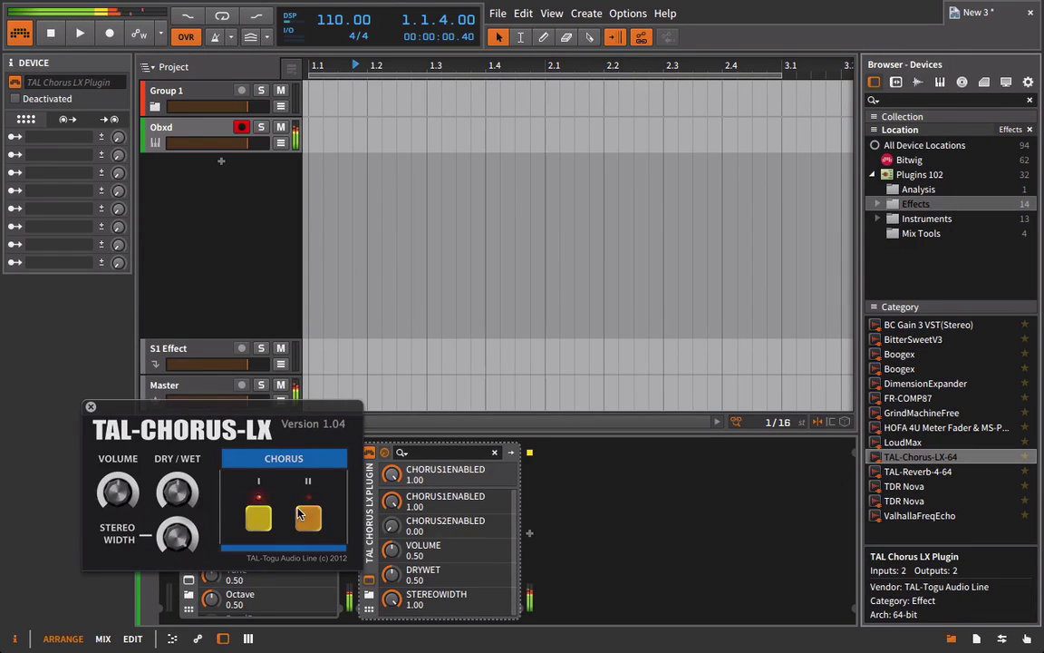
{"action": "left_click_drag", "start_coordinate": [176, 537], "coordinate": [177, 544]}
{"action": "left_click_drag", "start_coordinate": [177, 492], "coordinate": [109, 470]}
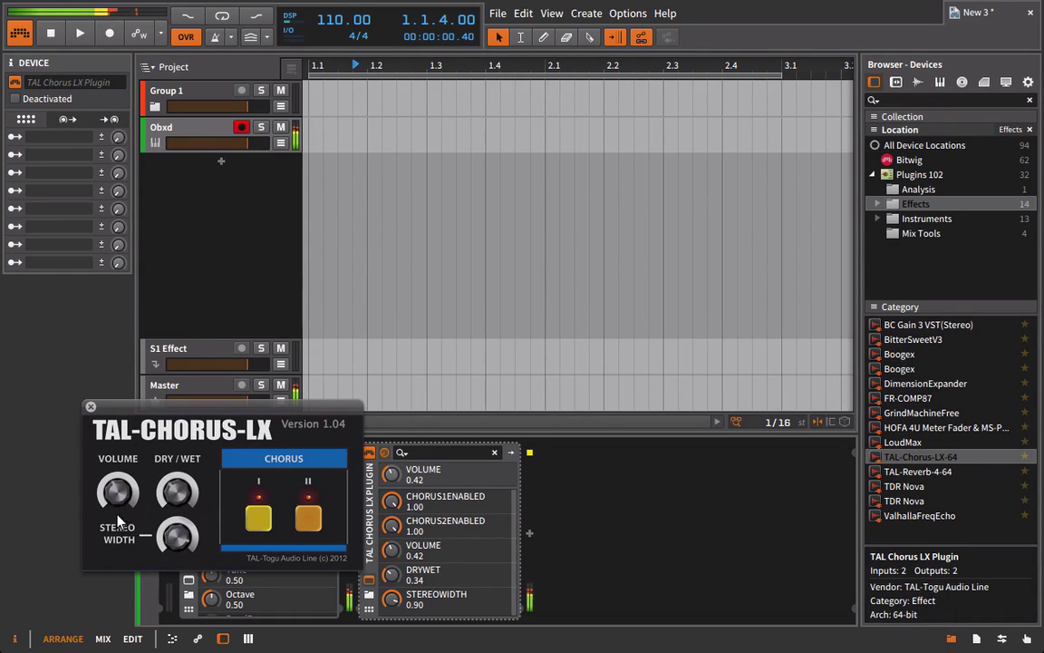
Close the chorus window and reopen Obxd's window briefly to review the synth settings.
{"action": "left_click", "coordinate": [91, 408]}
{"action": "left_click", "coordinate": [187, 580]}
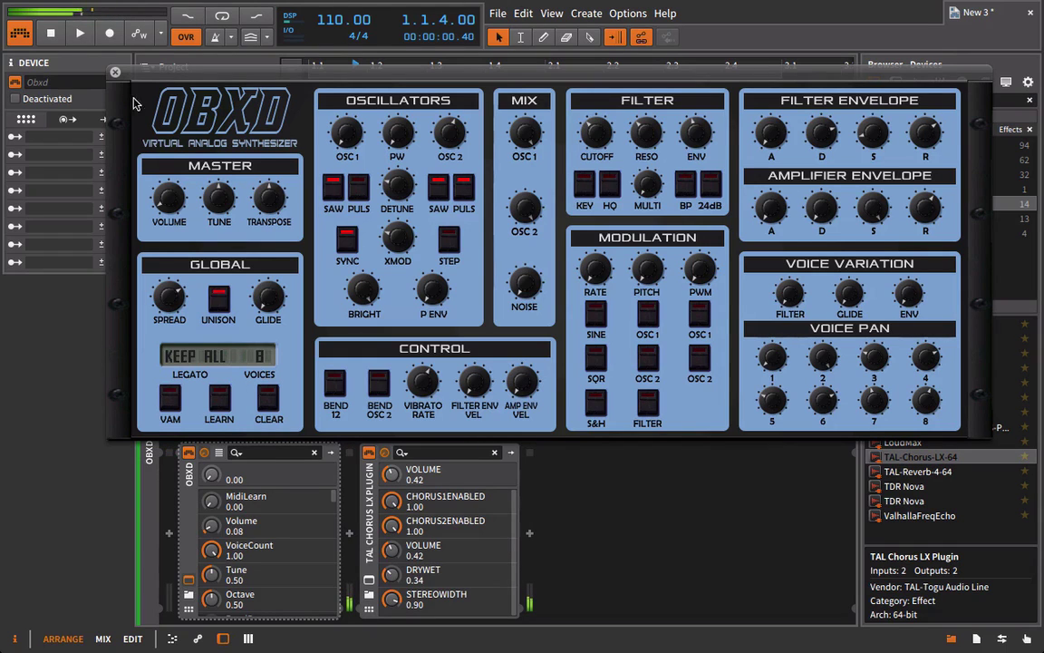
{"action": "left_click", "coordinate": [115, 72]}
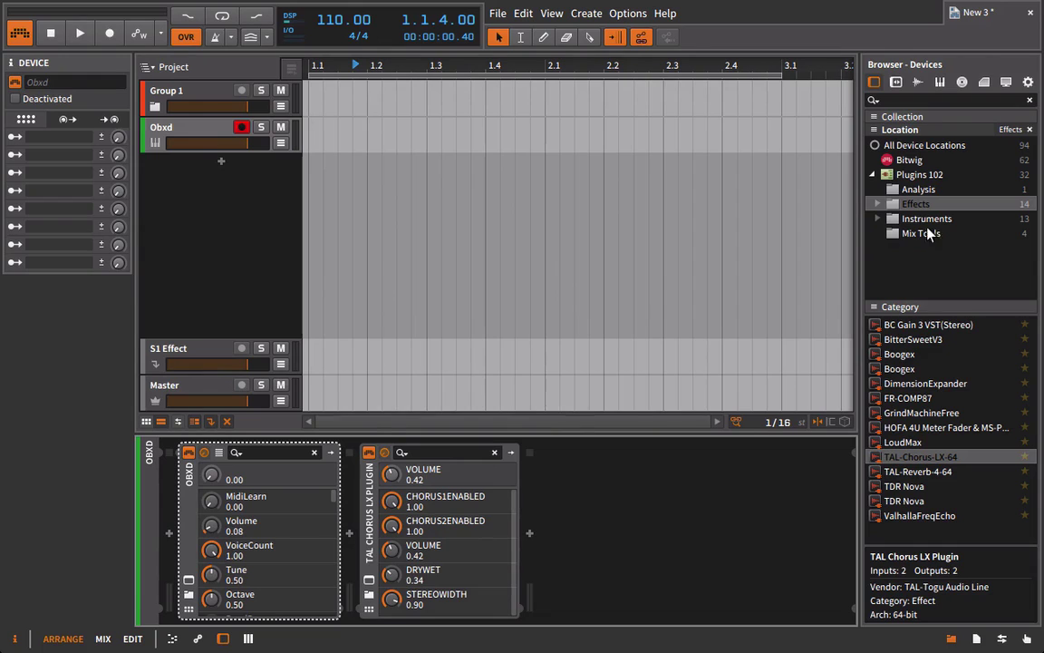
Insert Bitwig's built-in Tool device after the chorus on the Obxd track.
{"action": "left_click", "coordinate": [902, 163]}
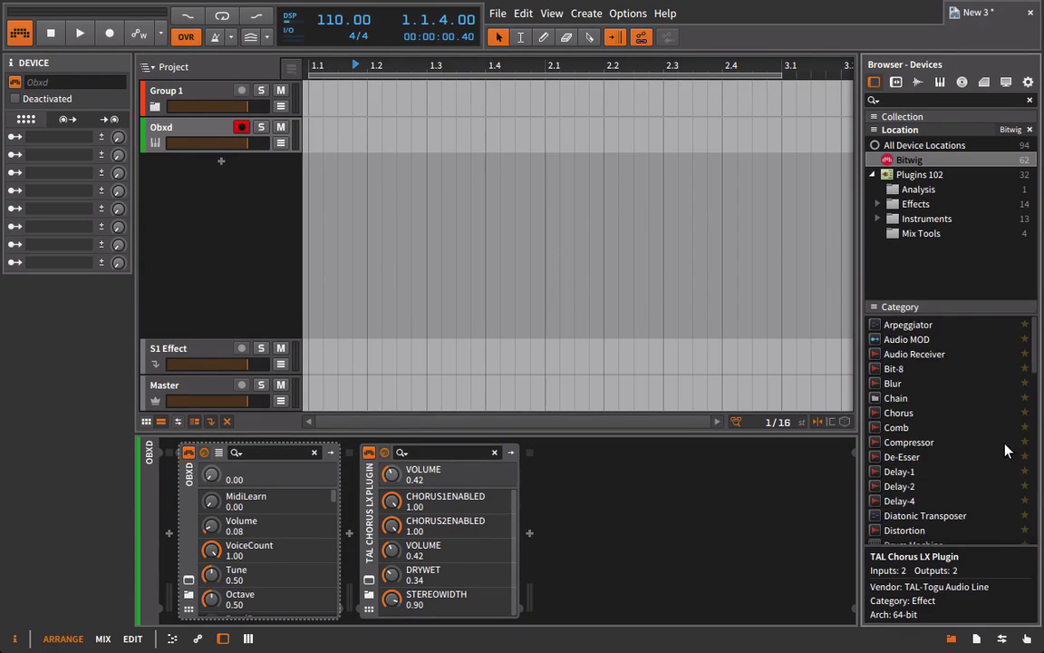
{"action": "scroll", "coordinate": [1005, 451], "scroll_direction": "down", "scroll_amount": 10}
{"action": "left_click_drag", "start_coordinate": [907, 461], "coordinate": [712, 521]}
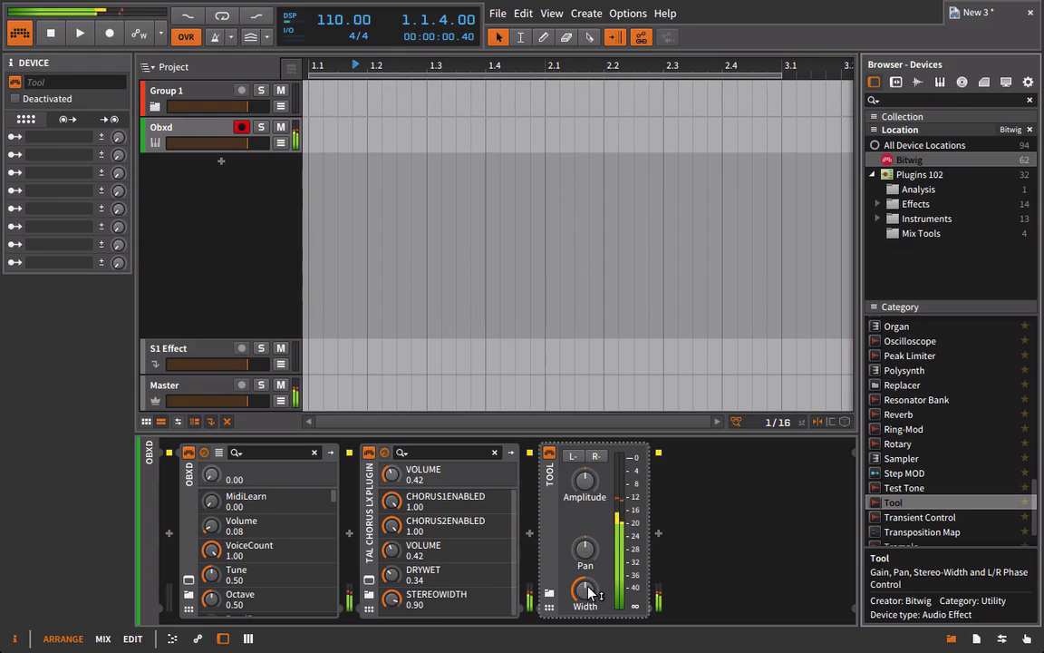
Audition the Tool device's Width at 0%, and widen the stereo image again.
{"action": "left_click_drag", "start_coordinate": [589, 592], "coordinate": [591, 593]}
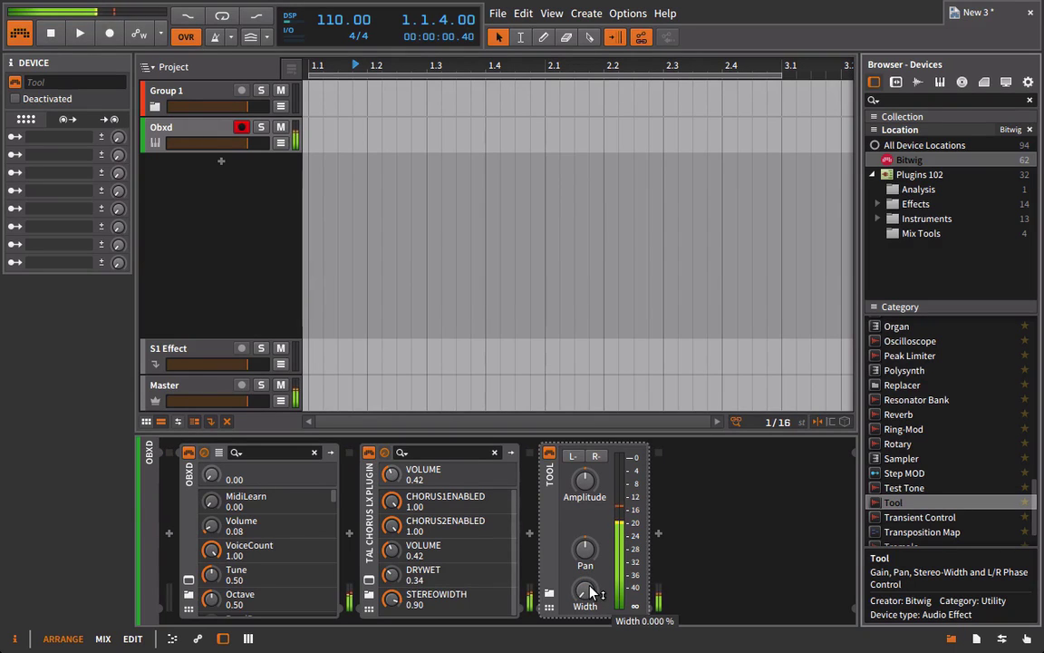
{"action": "double_click", "coordinate": [586, 591]}
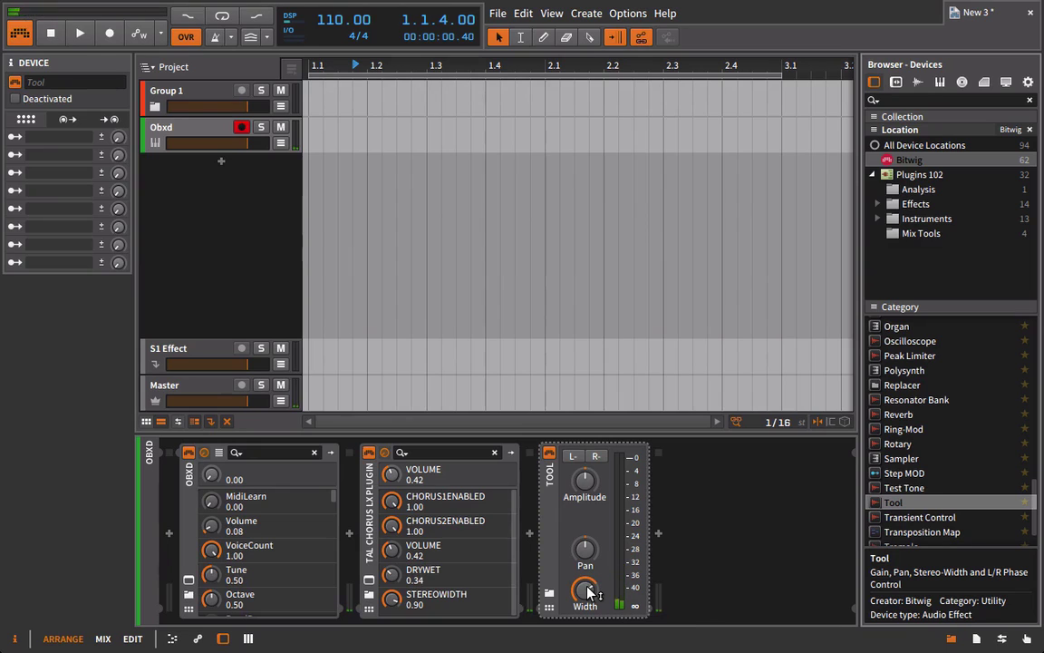
{"action": "mouse_move", "coordinate": [590, 593]}
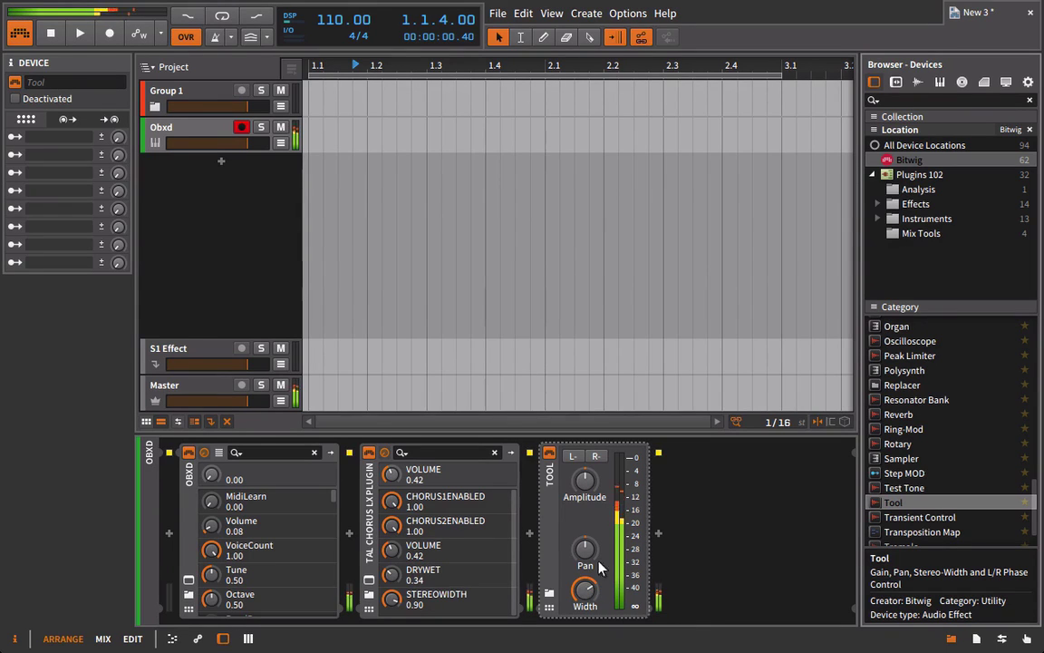
Insert Boogex after the Tool device with its reverb disabled, and compare the sound with Boogex switched off and on.
{"action": "left_click", "coordinate": [903, 205]}
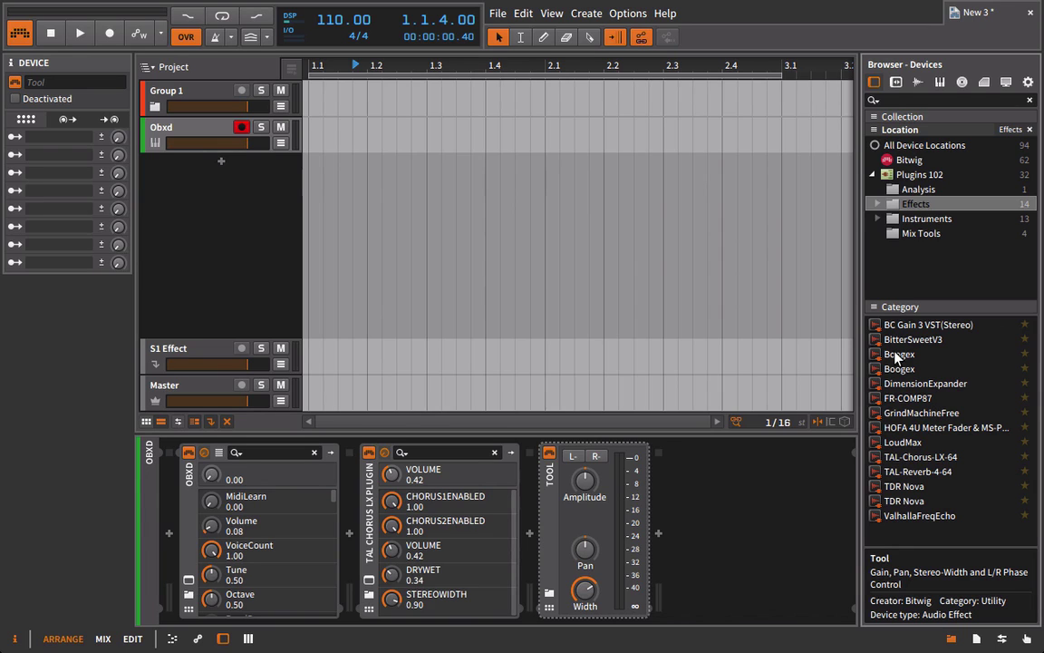
{"action": "left_click_drag", "start_coordinate": [897, 355], "coordinate": [730, 555]}
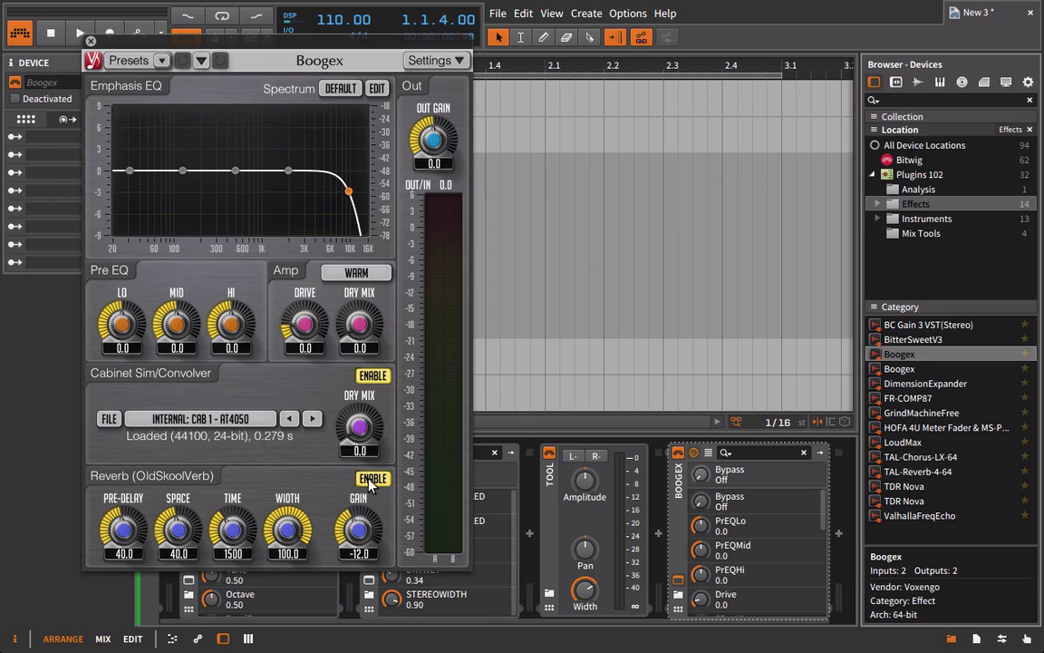
{"action": "left_click", "coordinate": [678, 452]}
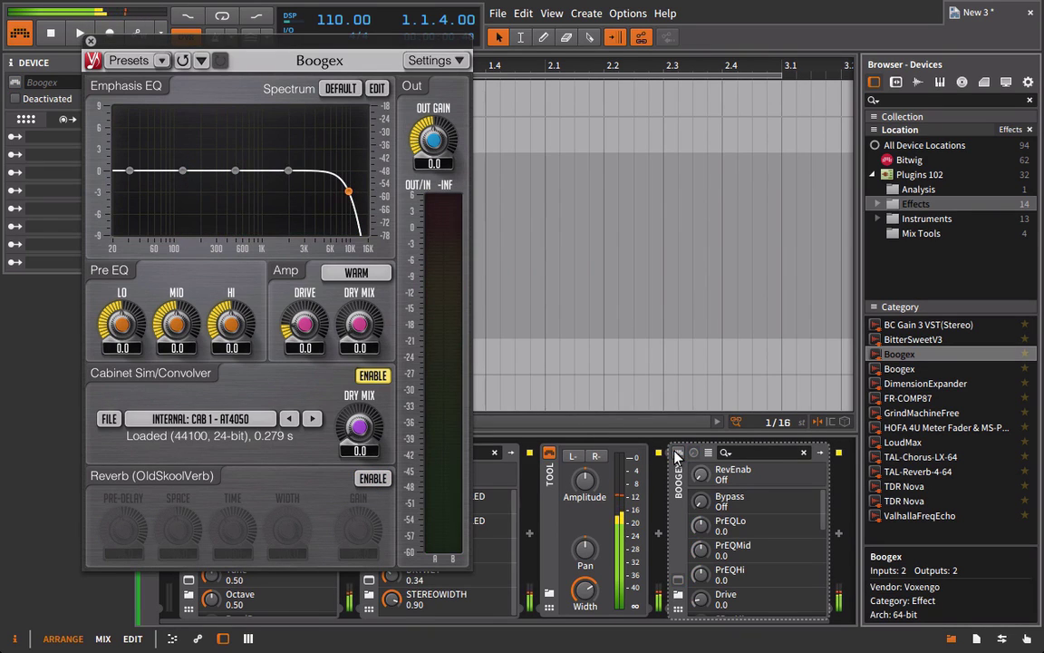
{"action": "left_click", "coordinate": [678, 453]}
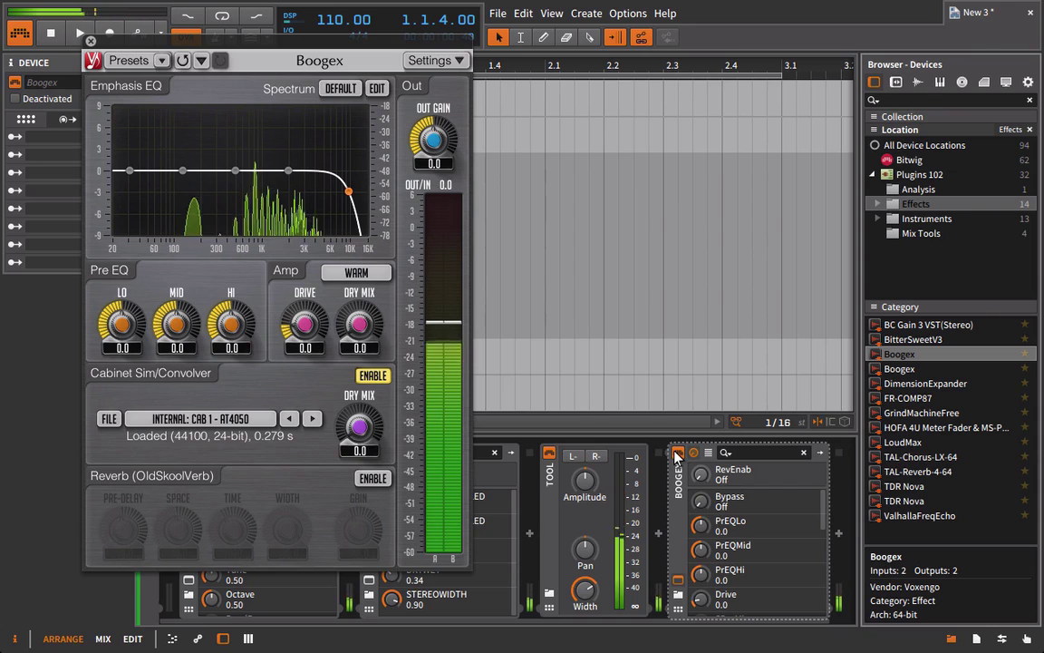
Set Boogex's output gain to -4.8 and its cabinet simulation to the internal CAB 2 - U87.
{"action": "left_click_drag", "start_coordinate": [432, 140], "coordinate": [433, 163]}
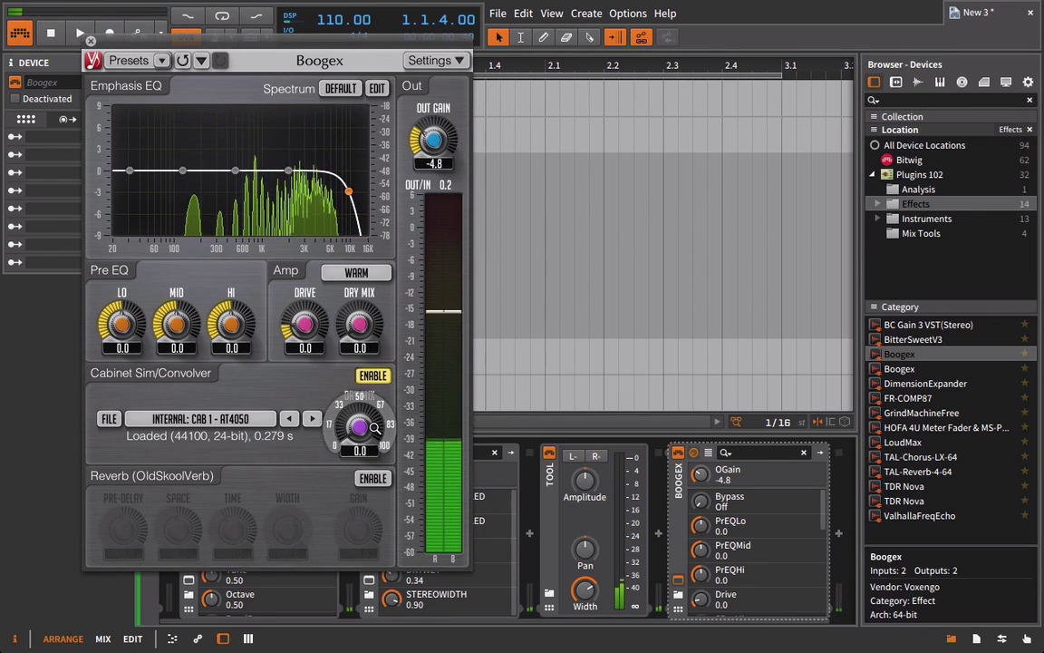
{"action": "left_click", "coordinate": [311, 419]}
{"action": "left_click", "coordinate": [311, 418]}
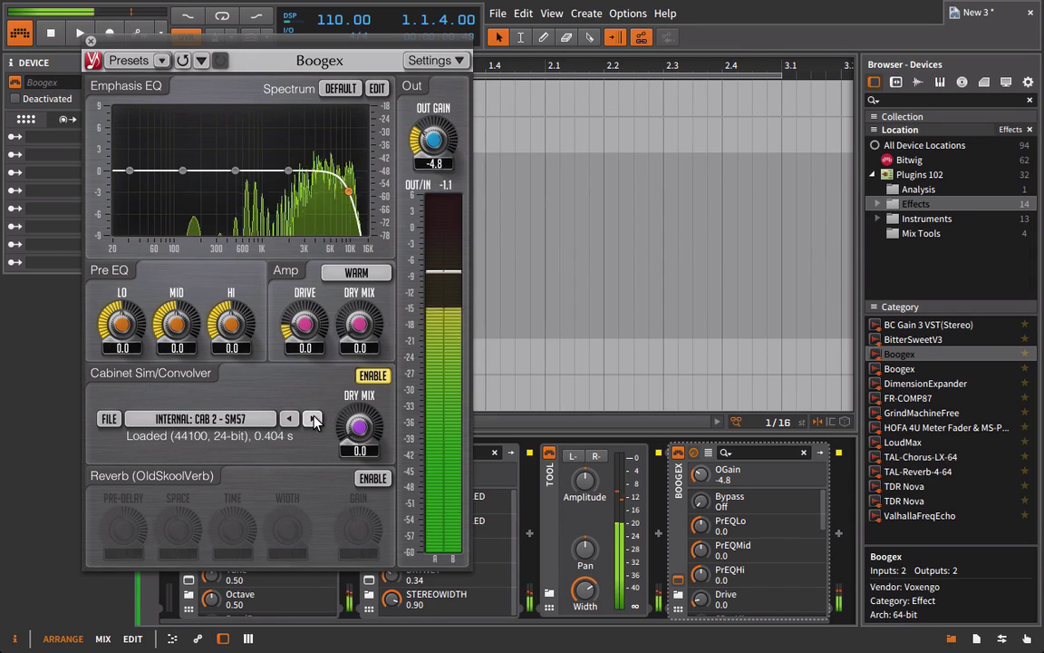
{"action": "left_click", "coordinate": [311, 419]}
Set the Boogex amp Drive to 27.1 and the Pre EQ Lo to 7.2.
{"action": "left_click_drag", "start_coordinate": [304, 323], "coordinate": [304, 290]}
{"action": "left_click_drag", "start_coordinate": [121, 324], "coordinate": [121, 301]}
Shape the Emphasis EQ with a high roll-off at about 5.92K Hz, -5.7 dB and a boost of about 2.3 dB at 349 Hz.
{"action": "left_click_drag", "start_coordinate": [350, 192], "coordinate": [330, 212]}
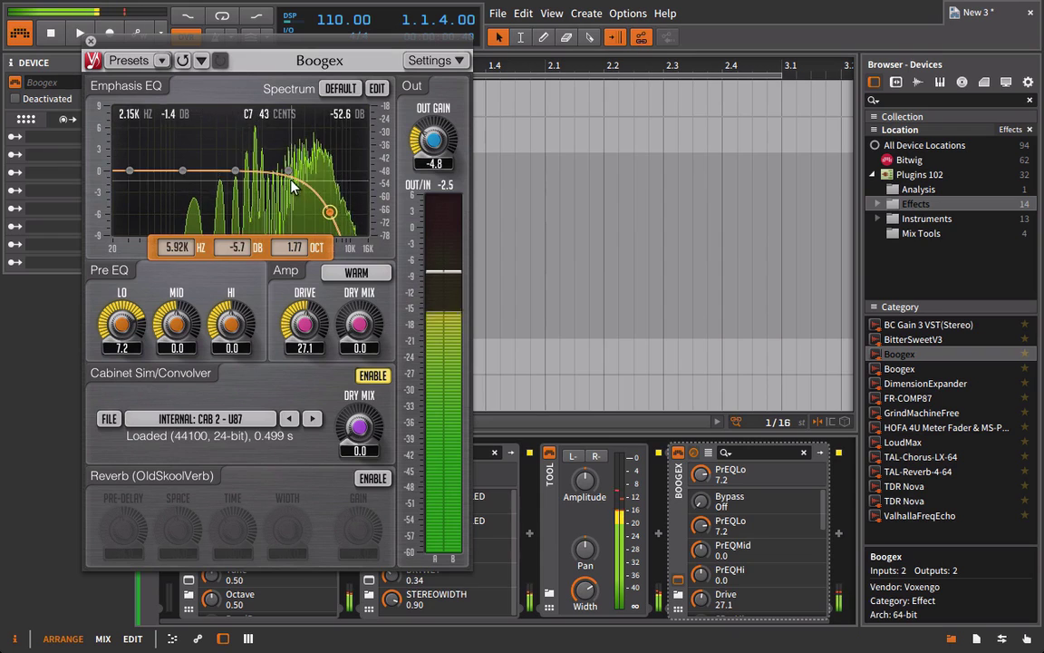
{"action": "left_click_drag", "start_coordinate": [289, 172], "coordinate": [222, 154]}
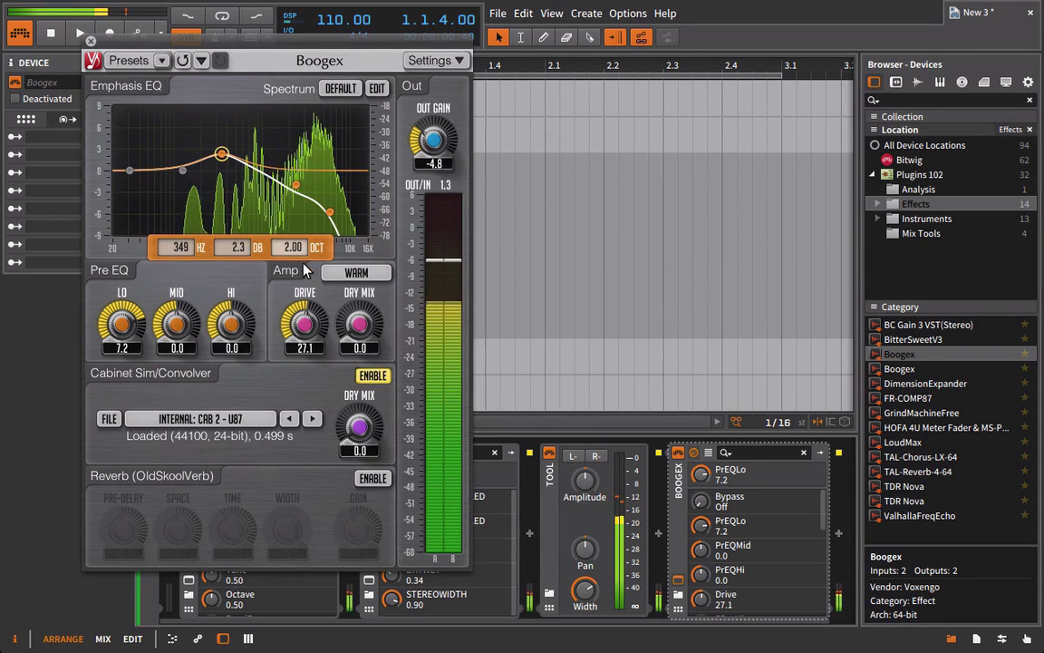
Reduce the Boogex amp Drive to 19.6 and set the Pre EQ Hi to -3.9.
{"action": "left_click_drag", "start_coordinate": [305, 323], "coordinate": [305, 338]}
{"action": "left_click_drag", "start_coordinate": [233, 317], "coordinate": [237, 307]}
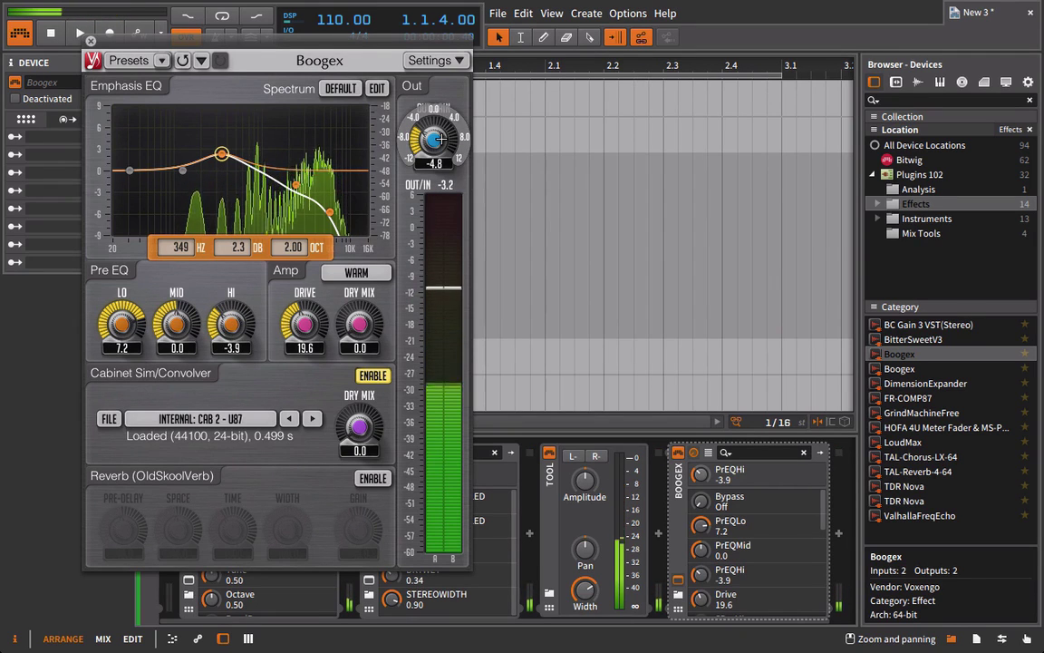
{"action": "left_click", "coordinate": [445, 61]}
{"action": "left_click", "coordinate": [738, 79]}
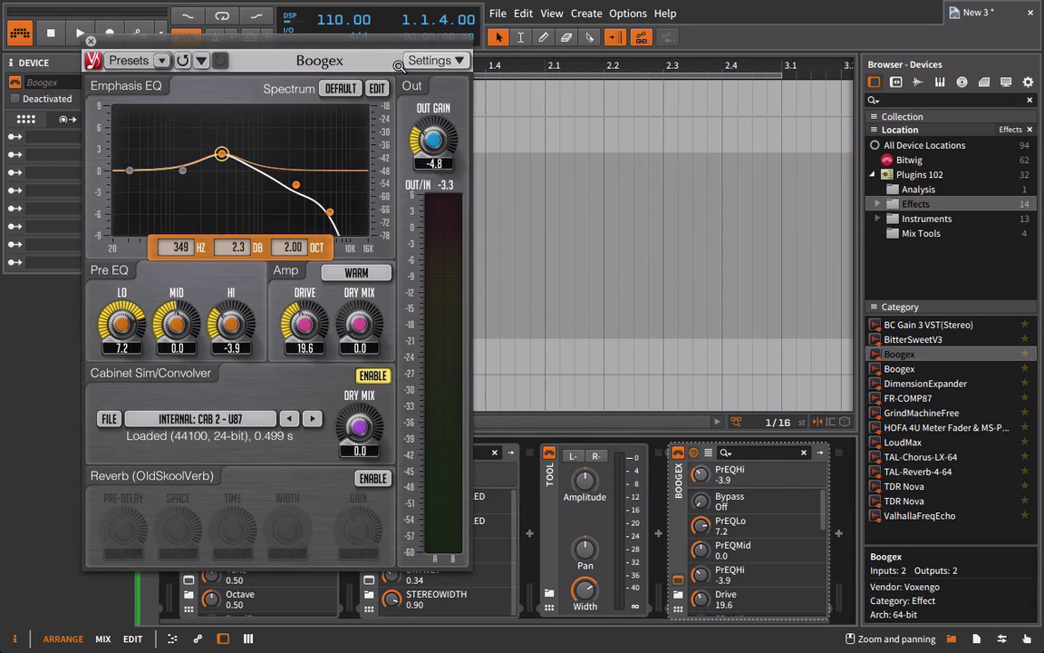
Enable the Boogex reverb and set its Time to 2983.
{"action": "left_click_drag", "start_coordinate": [374, 48], "coordinate": [432, 46]}
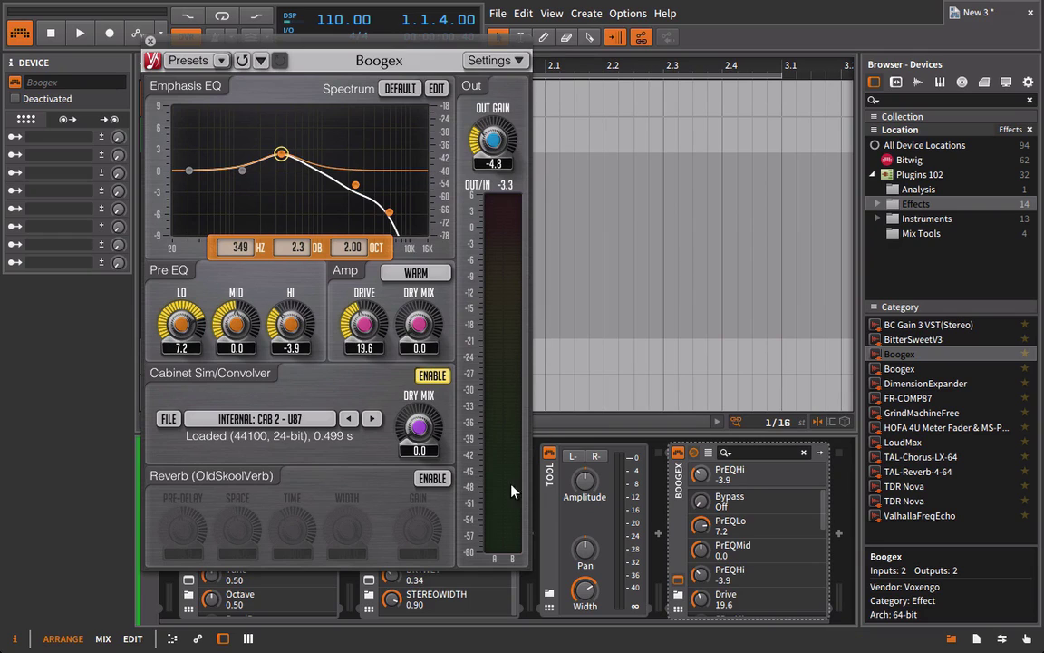
{"action": "left_click", "coordinate": [434, 479]}
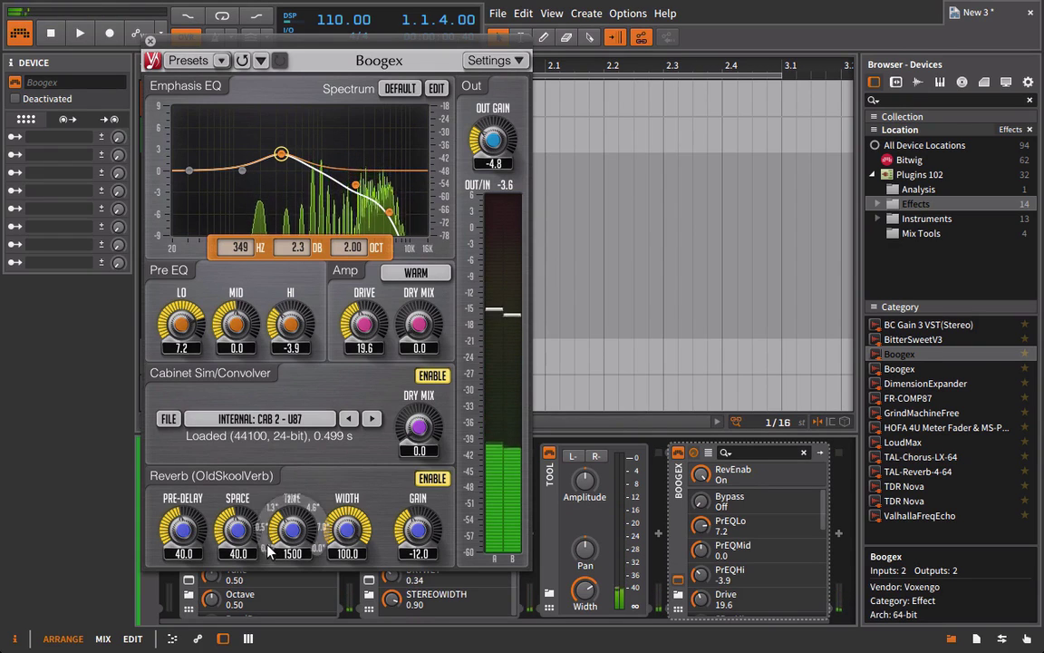
{"action": "left_click_drag", "start_coordinate": [291, 540], "coordinate": [292, 528]}
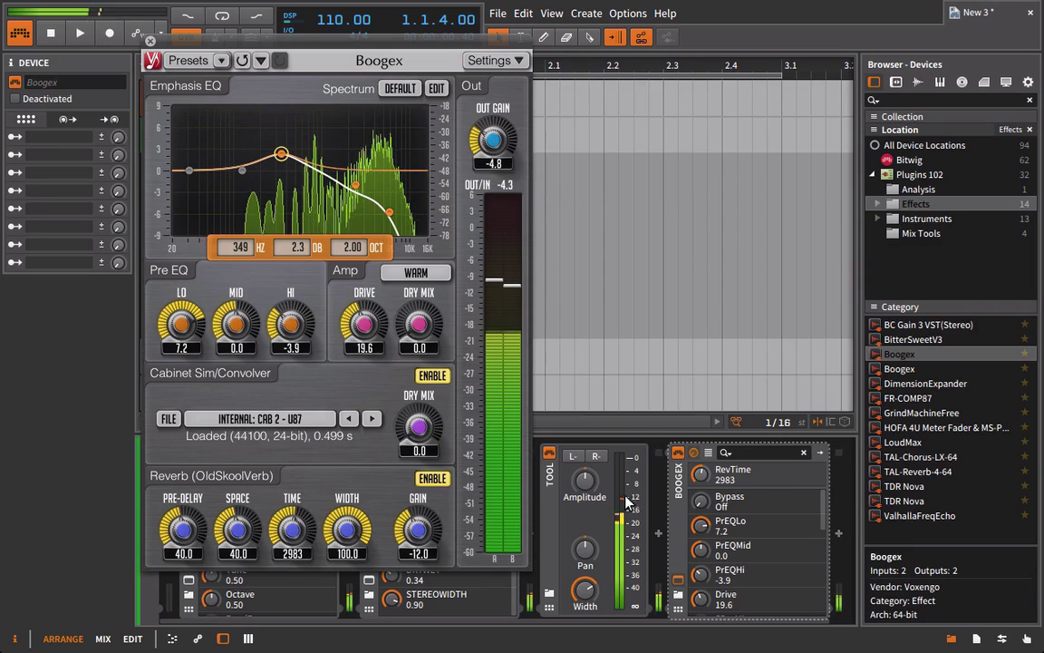
Add Bitwig's Tool device after Boogex at the end of the Obxd device chain.
{"action": "left_click", "coordinate": [909, 159]}
{"action": "scroll", "coordinate": [919, 350], "scroll_direction": "down", "scroll_amount": 15}
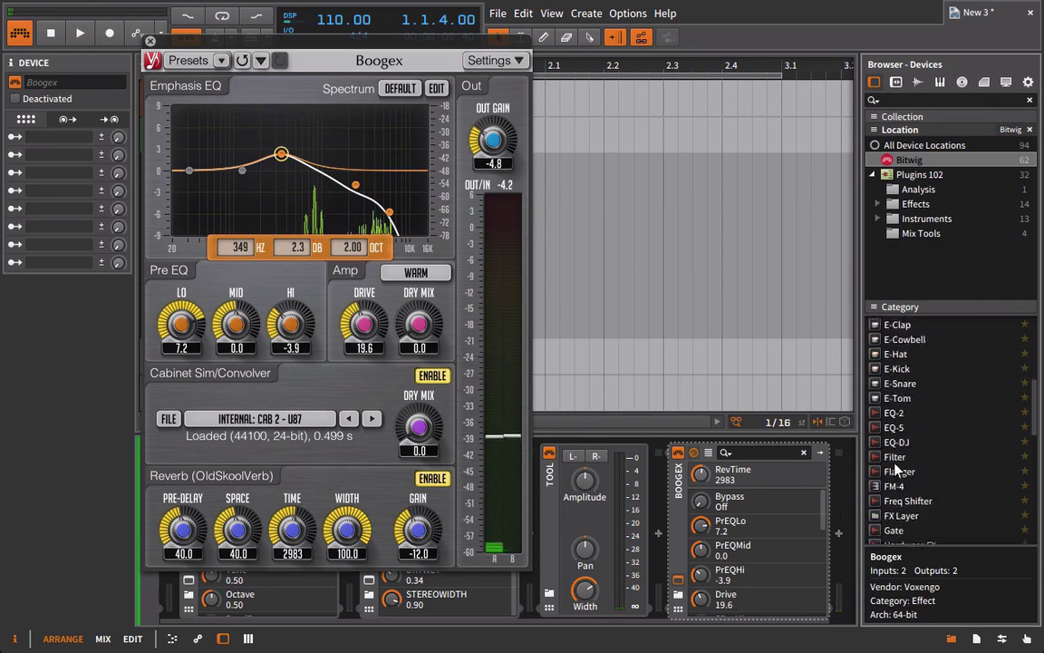
{"action": "scroll", "coordinate": [739, 489], "scroll_direction": "down", "scroll_amount": 5}
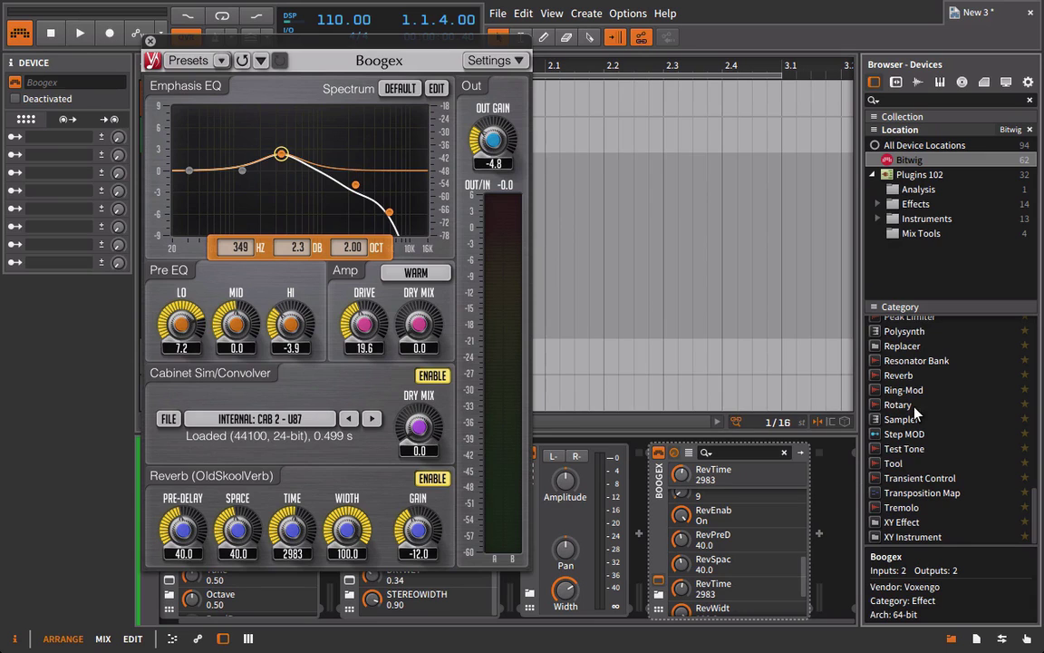
{"action": "left_click", "coordinate": [894, 464]}
{"action": "scroll", "coordinate": [904, 474], "scroll_direction": "up", "scroll_amount": 1}
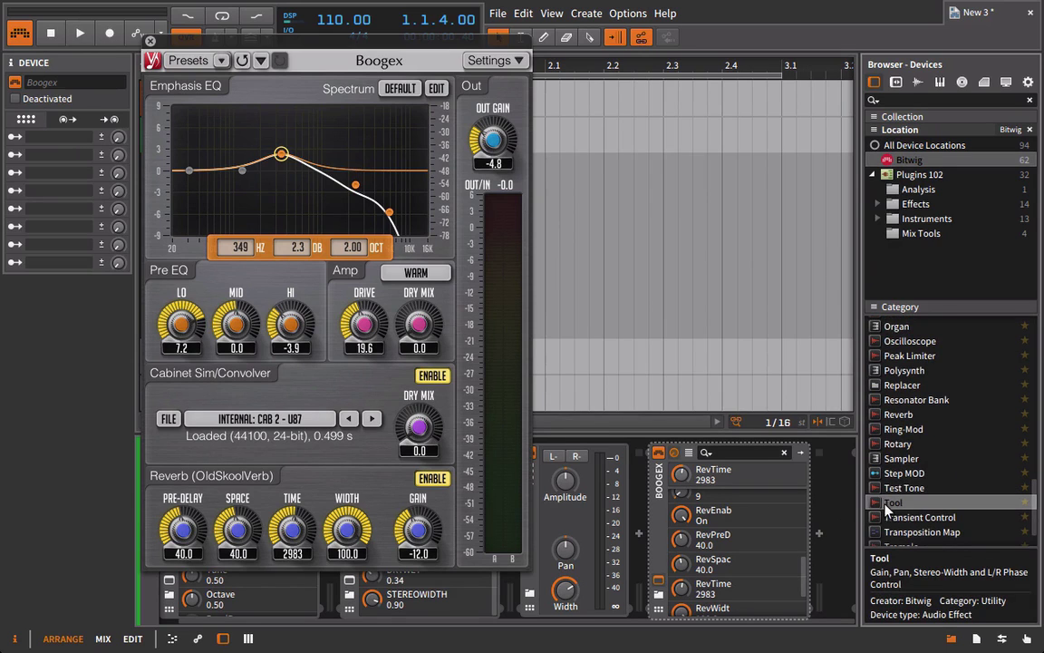
{"action": "left_click_drag", "start_coordinate": [894, 502], "coordinate": [761, 457]}
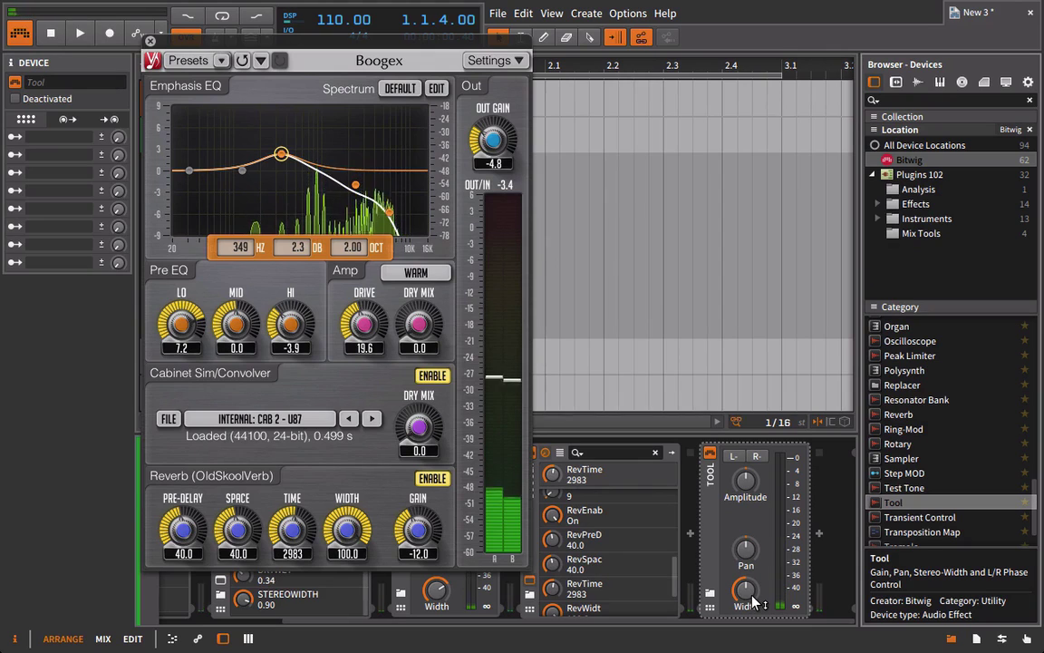
{"action": "mouse_move", "coordinate": [753, 598]}
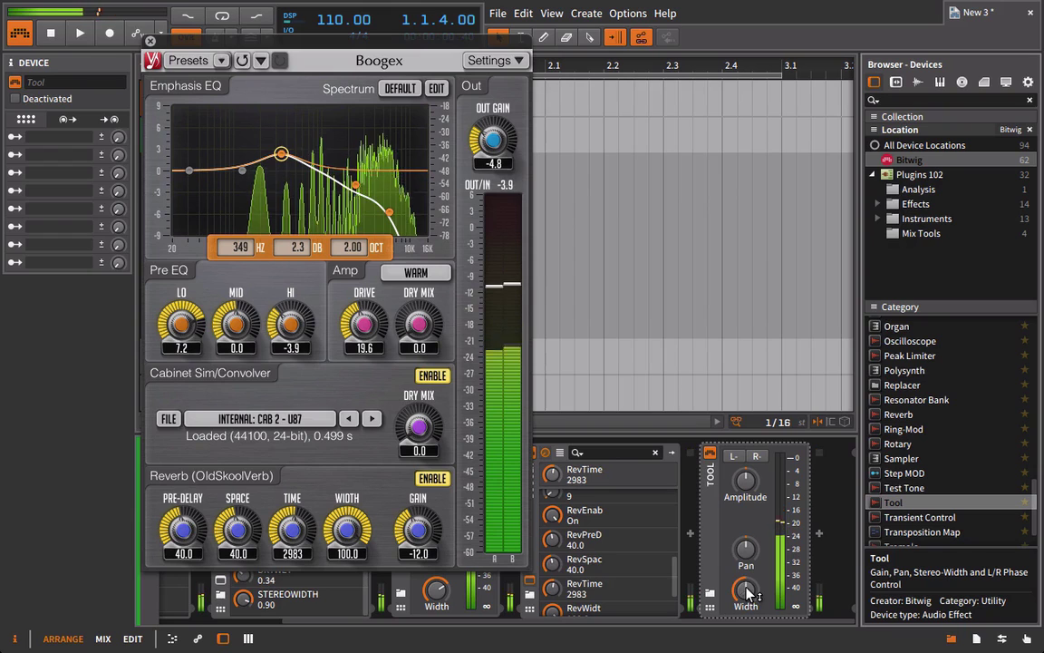
Switch off the Boogex reverb and raise the new Tool's Width to audition the dry sound.
{"action": "left_click", "coordinate": [433, 478]}
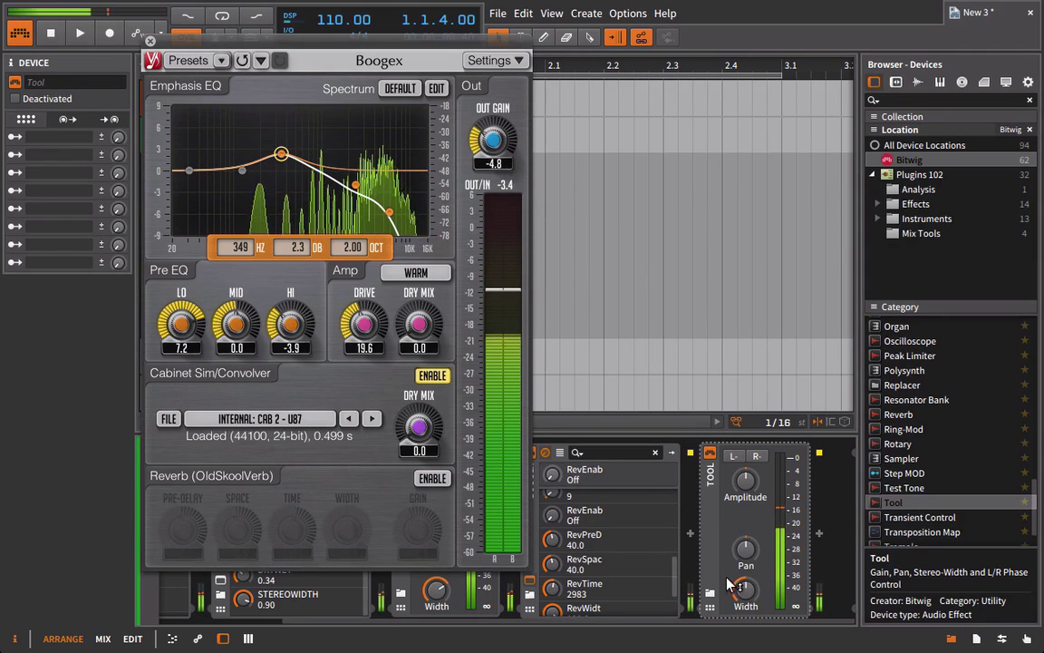
{"action": "left_click_drag", "start_coordinate": [729, 581], "coordinate": [729, 551]}
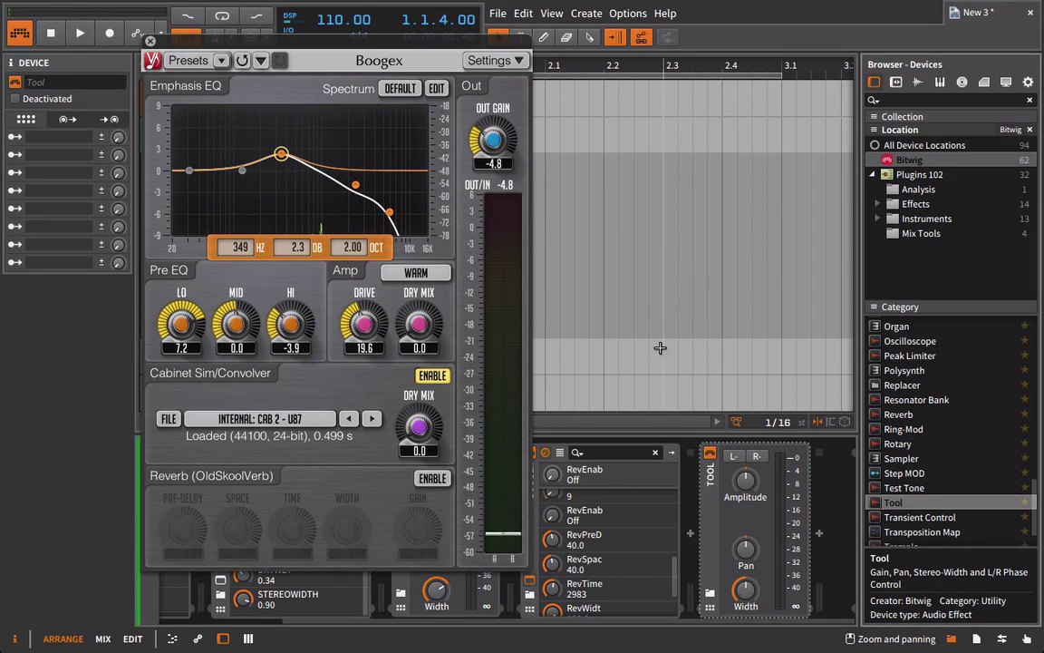
{"action": "key", "text": "space"}
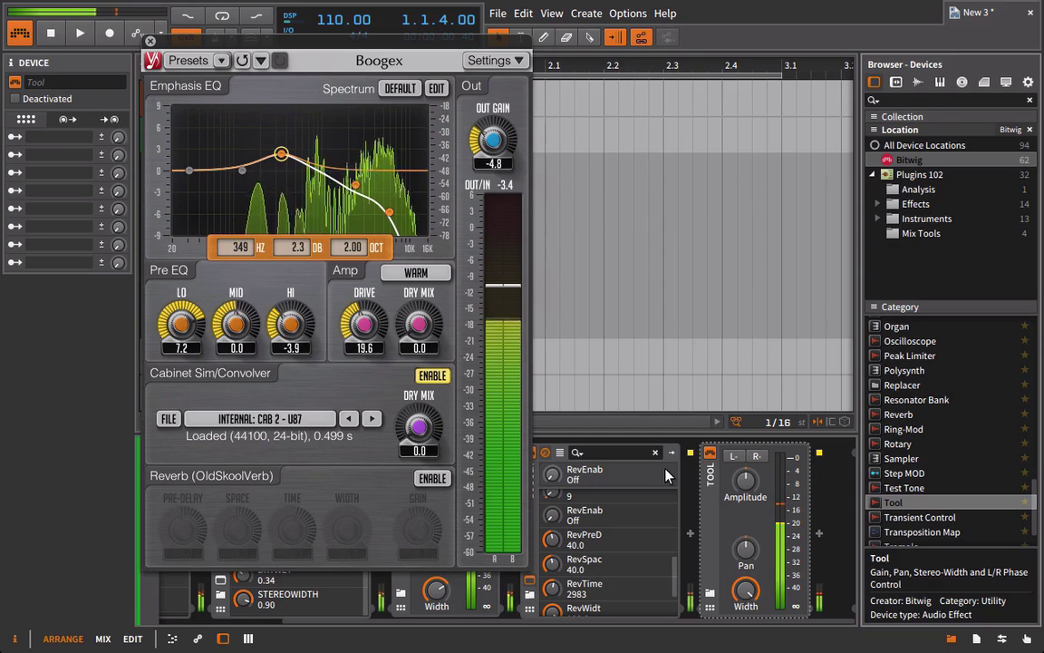
Re-enable the Boogex reverb and set its Space to 15.4, Time to 3301 and Gain to -8.4.
{"action": "left_click", "coordinate": [433, 478]}
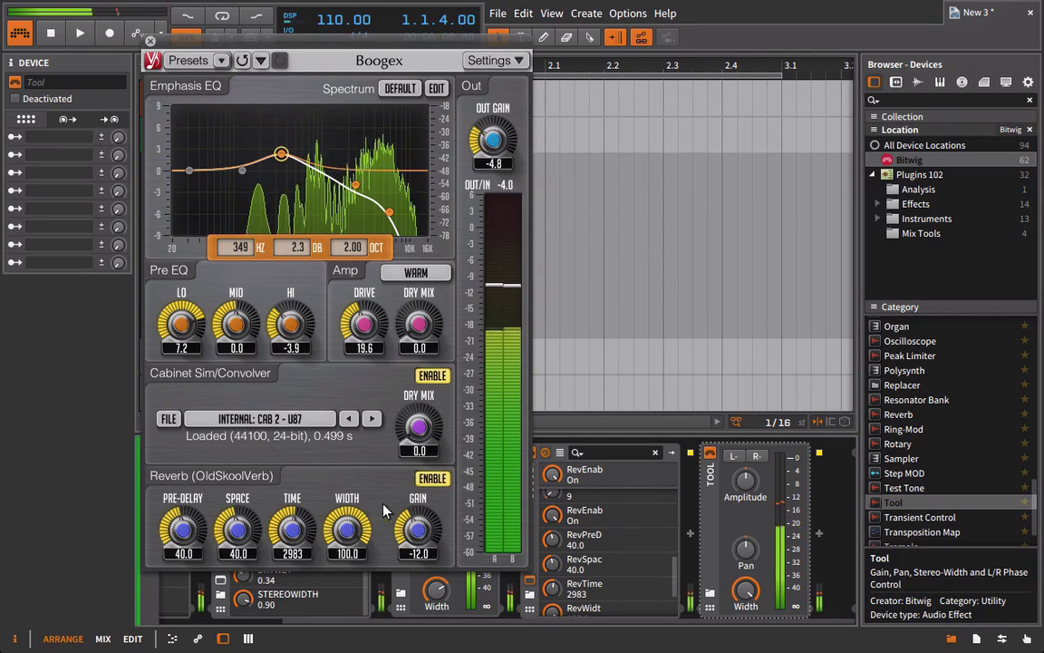
{"action": "left_click_drag", "start_coordinate": [306, 535], "coordinate": [237, 570]}
{"action": "left_click_drag", "start_coordinate": [418, 531], "coordinate": [423, 524]}
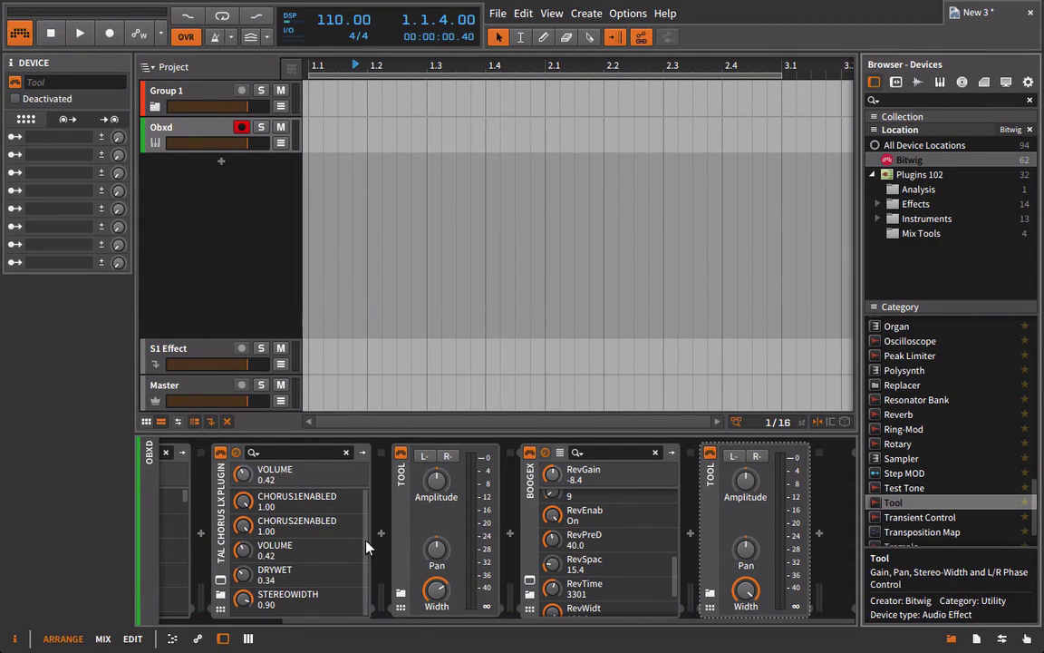
Set the Width of the Tool after Boogex to 128%.
{"action": "scroll", "coordinate": [396, 593], "scroll_direction": "left", "scroll_amount": 1}
{"action": "scroll", "coordinate": [395, 594], "scroll_direction": "left", "scroll_amount": 3}
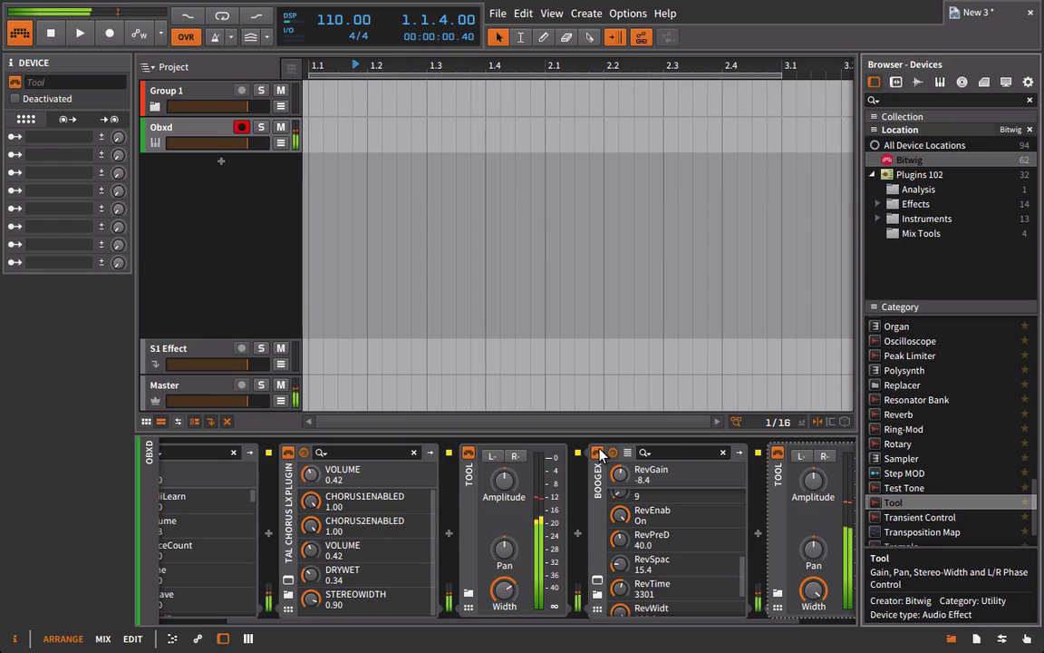
{"action": "scroll", "coordinate": [580, 490], "scroll_direction": "down", "scroll_amount": 2}
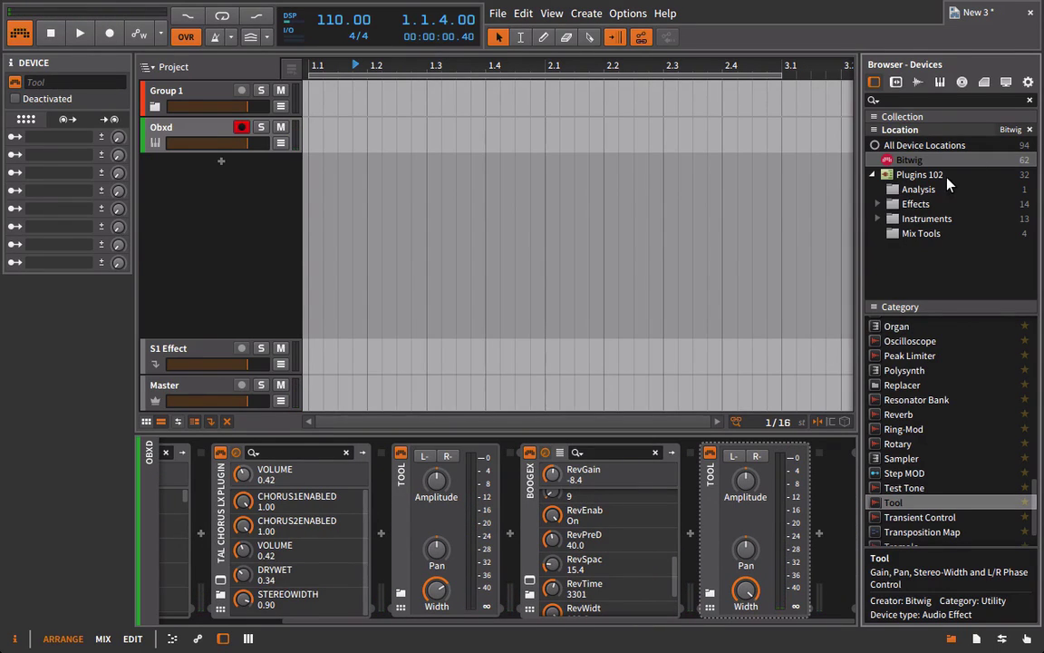
{"action": "left_click_drag", "start_coordinate": [744, 592], "coordinate": [743, 640]}
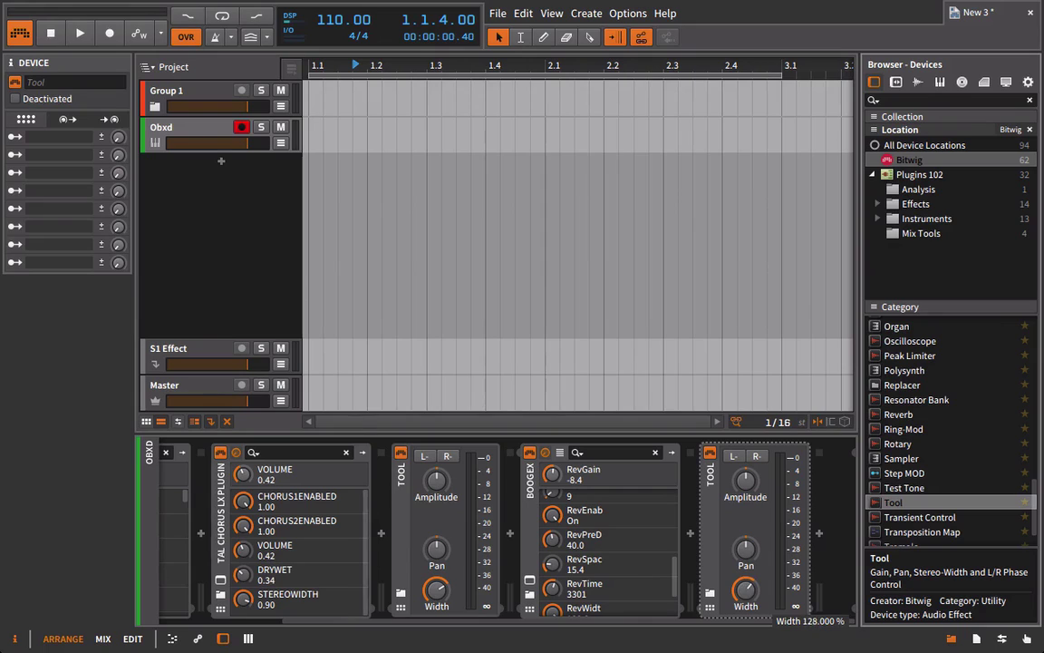
Add the DimensionExpander effect at the end of the chain and raise its Size to 67.04.
{"action": "left_click", "coordinate": [899, 205]}
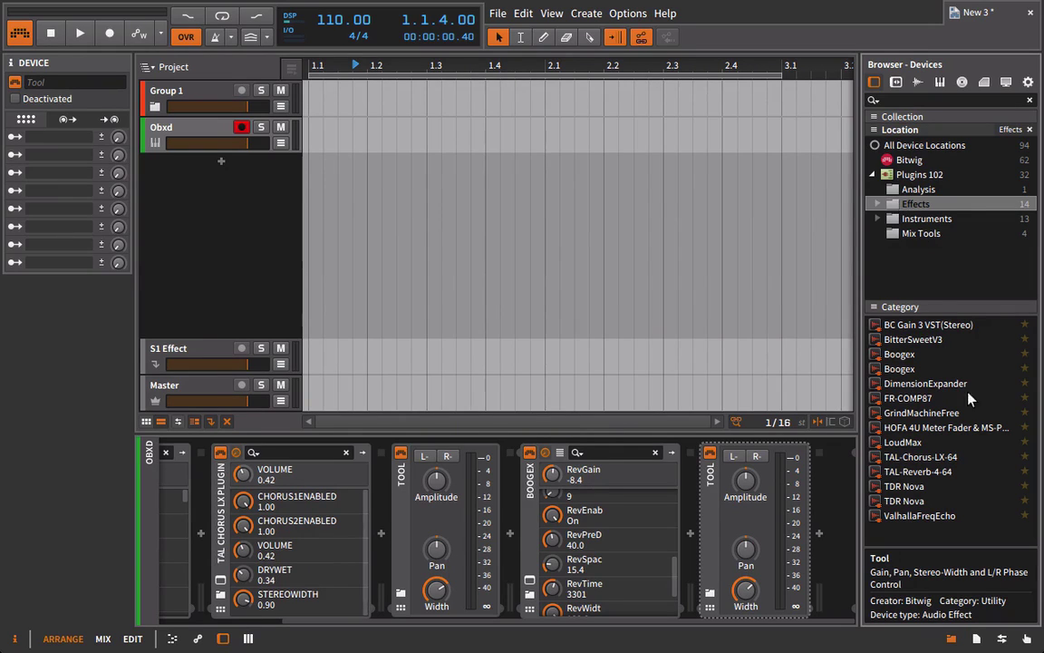
{"action": "left_click_drag", "start_coordinate": [877, 386], "coordinate": [841, 487]}
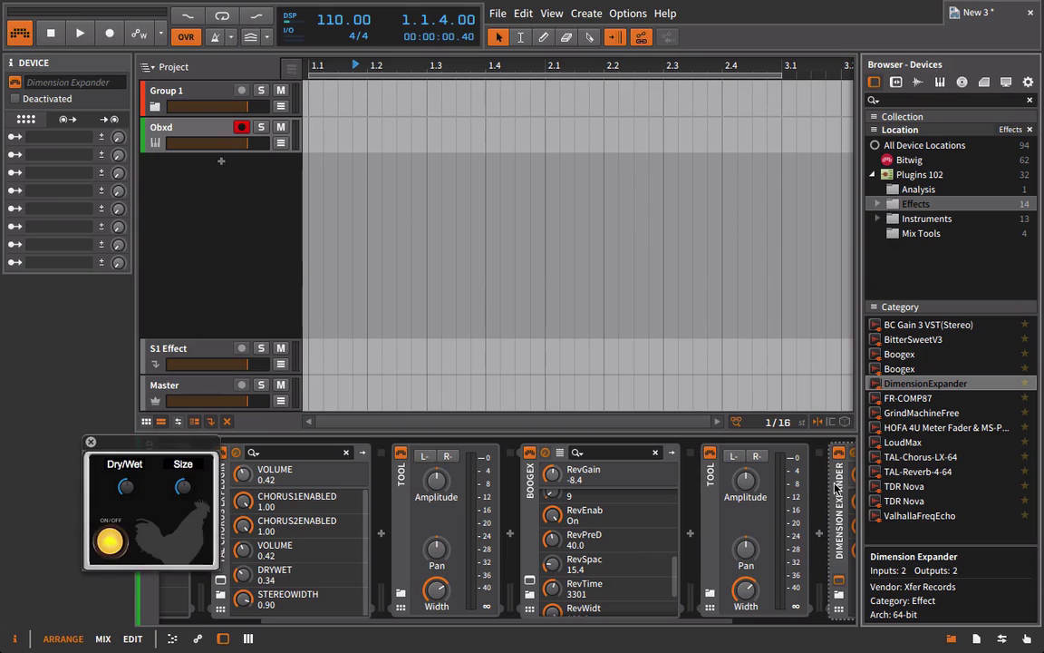
{"action": "scroll", "coordinate": [650, 448], "scroll_direction": "down", "scroll_amount": 2}
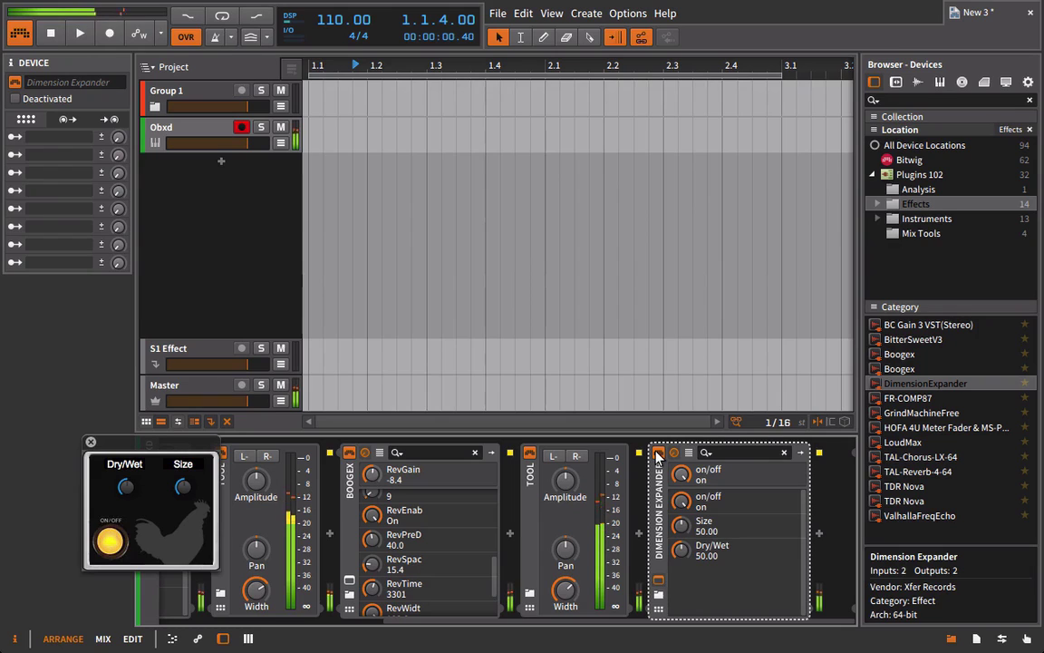
{"action": "left_click_drag", "start_coordinate": [186, 485], "coordinate": [196, 467]}
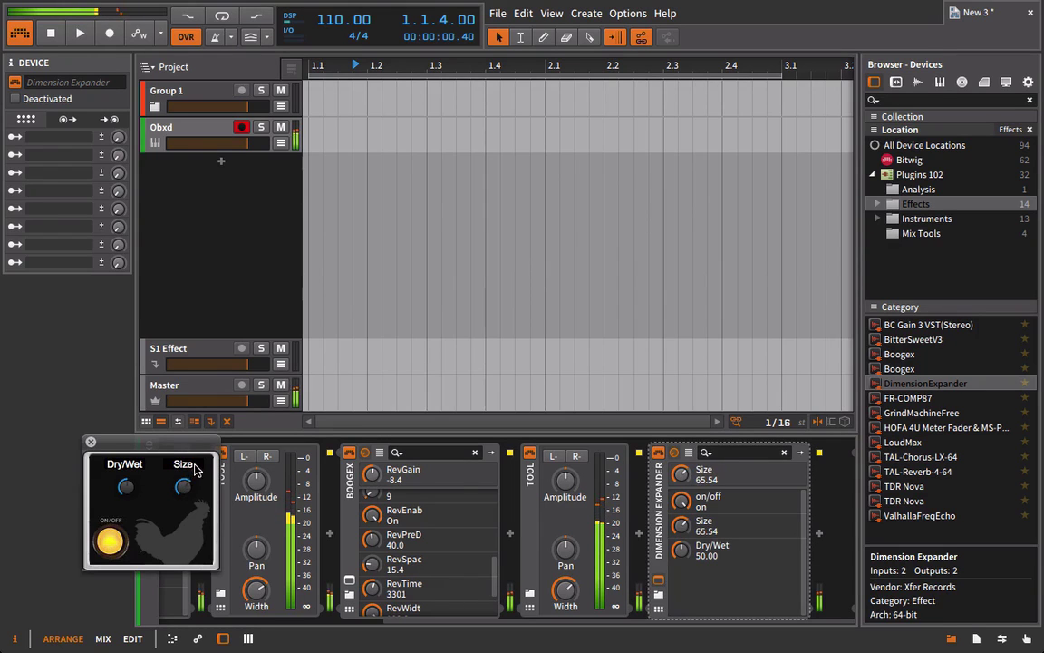
Move Dimension Expander between Boogex and the last Tool, and bypass that Tool.
{"action": "left_click_drag", "start_coordinate": [658, 483], "coordinate": [543, 491]}
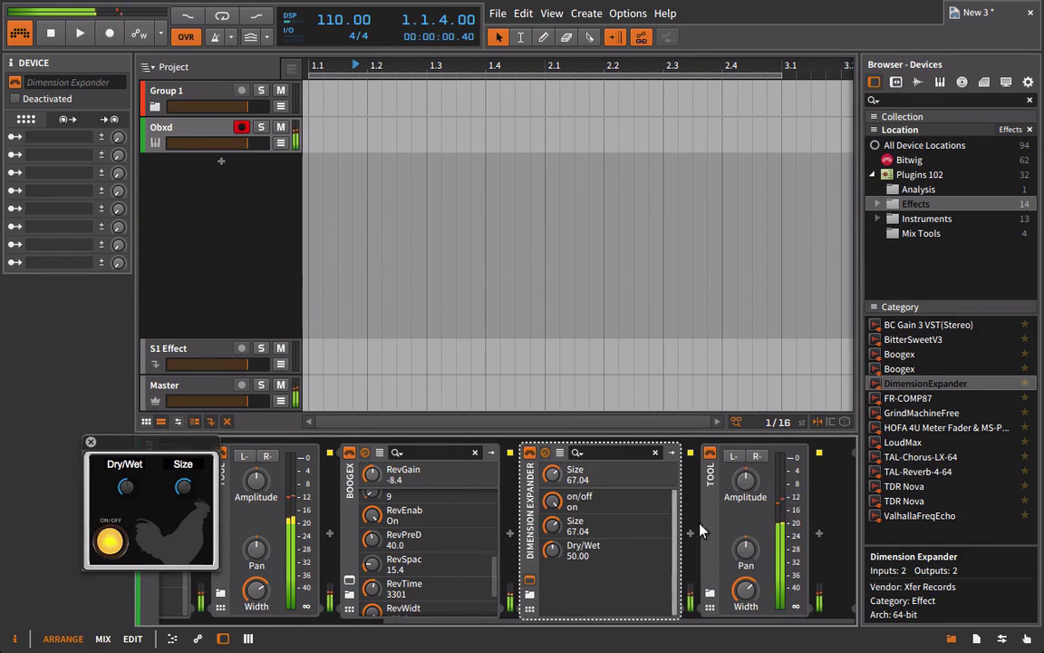
{"action": "left_click", "coordinate": [710, 454]}
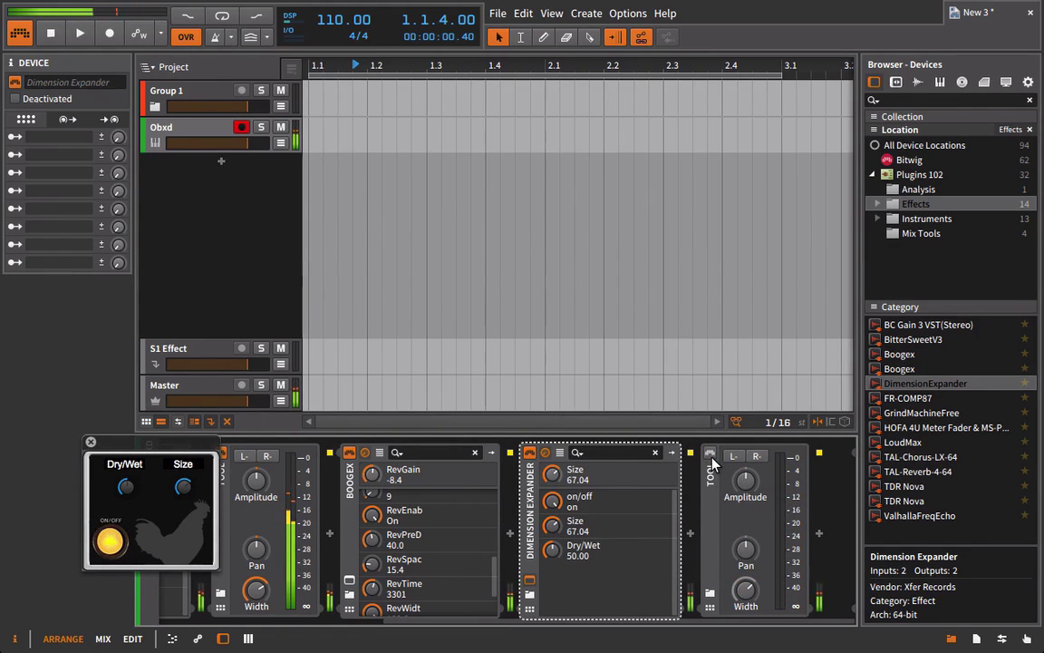
{"action": "left_click", "coordinate": [530, 452]}
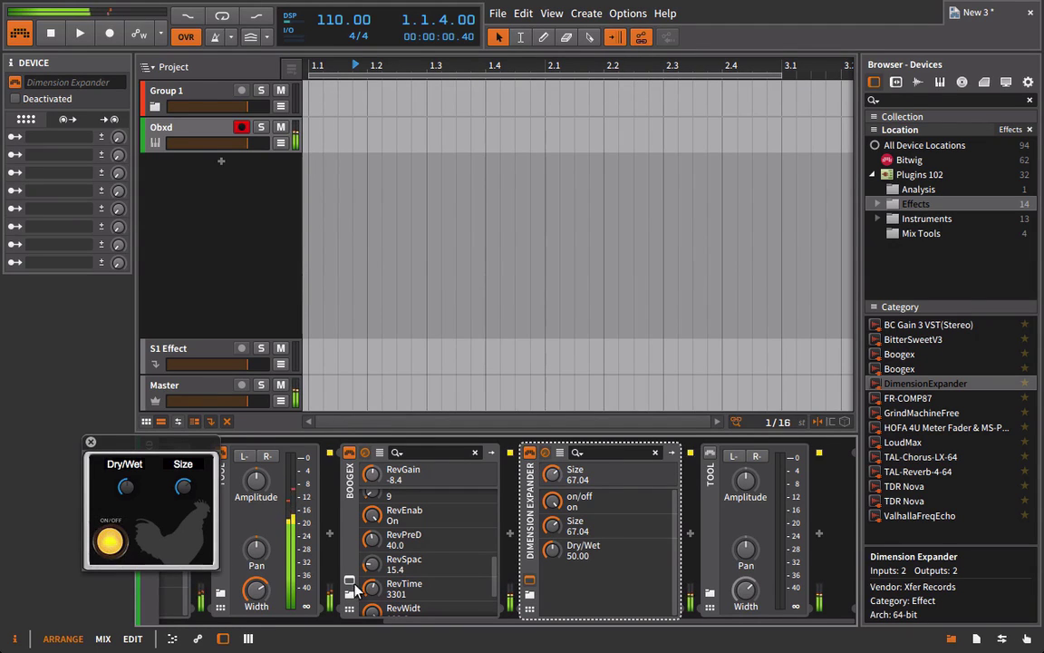
Reopen the Boogex interface, drop the reverb Width to 0.0 and raise it to 17.1.
{"action": "left_click", "coordinate": [339, 533]}
{"action": "left_click_drag", "start_coordinate": [339, 533], "coordinate": [341, 581]}
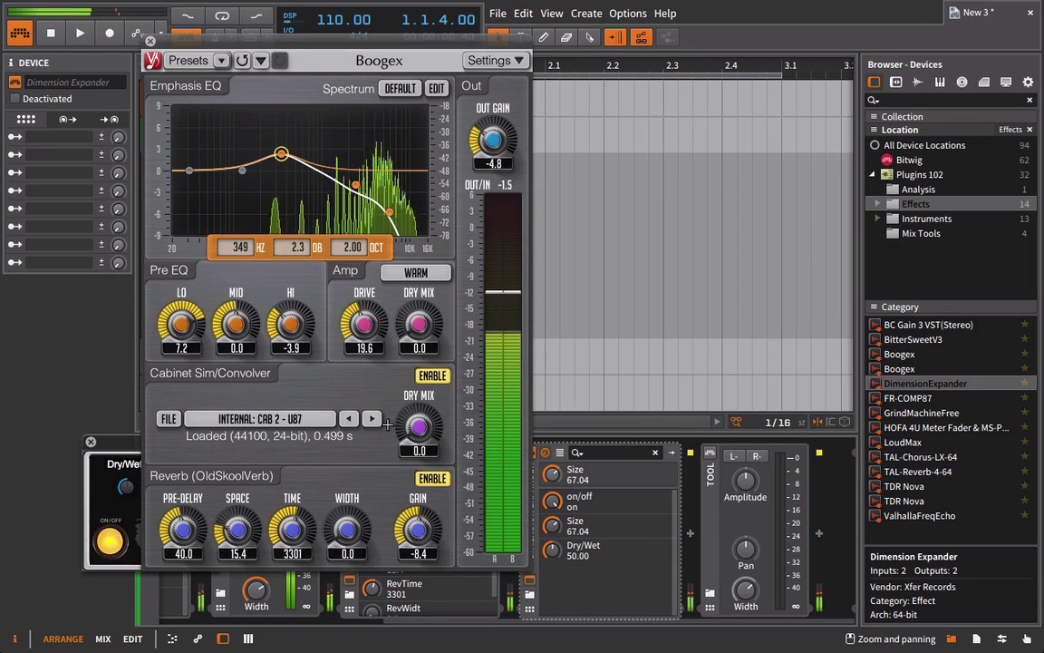
{"action": "left_click_drag", "start_coordinate": [347, 529], "coordinate": [347, 518]}
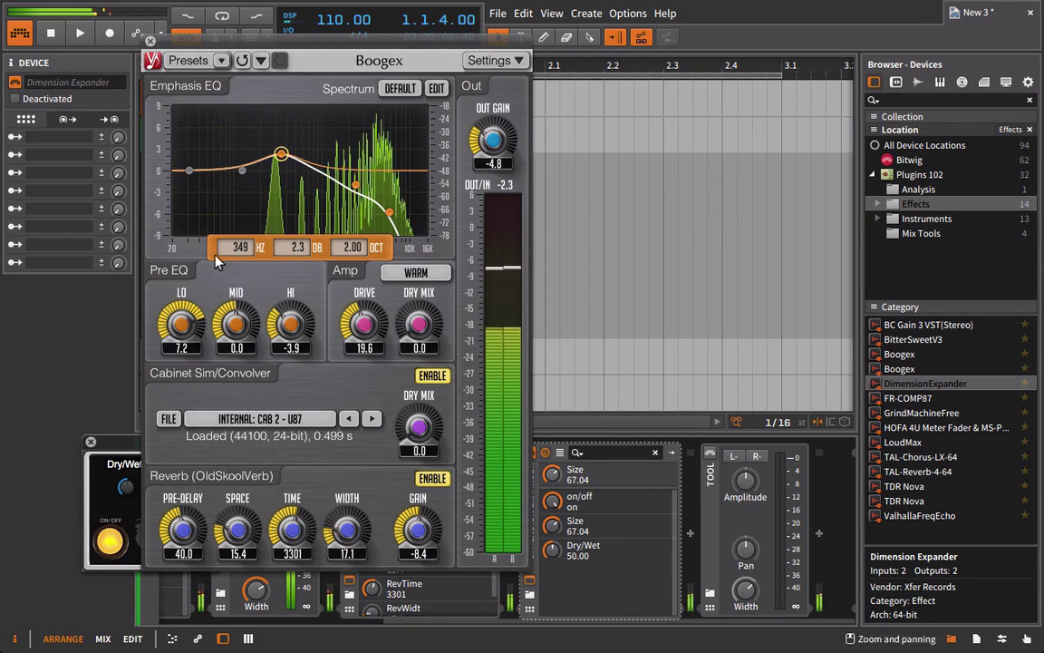
Compare Dimension Expander on and off with the Boogex reverb disabled, and turn the reverb back on.
{"action": "left_click", "coordinate": [433, 478]}
{"action": "left_click_drag", "start_coordinate": [276, 49], "coordinate": [76, 9]}
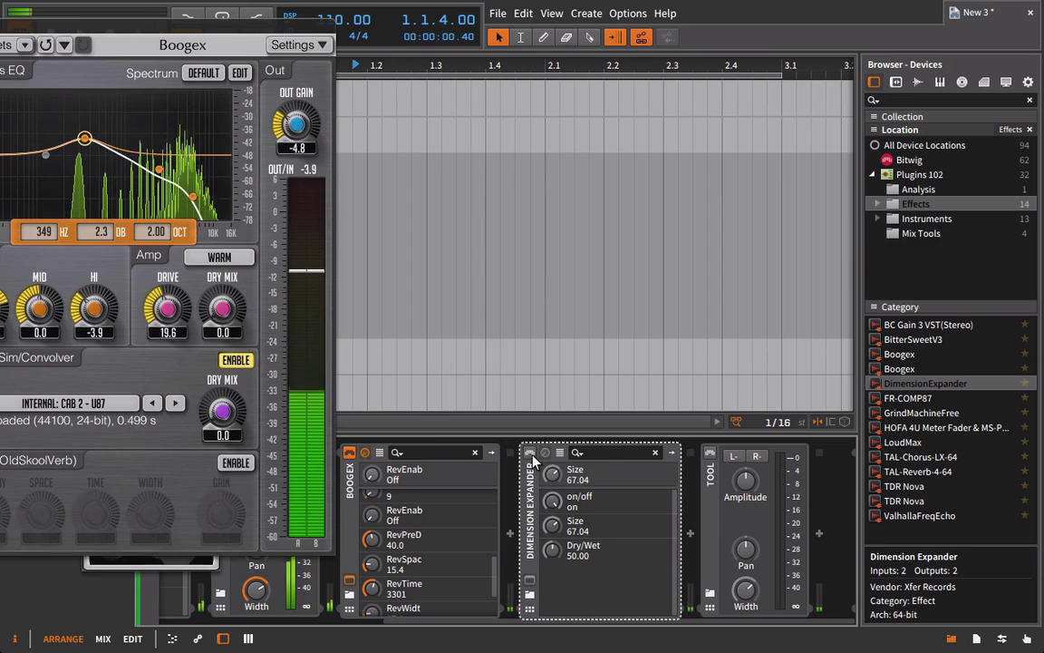
{"action": "left_click", "coordinate": [530, 452]}
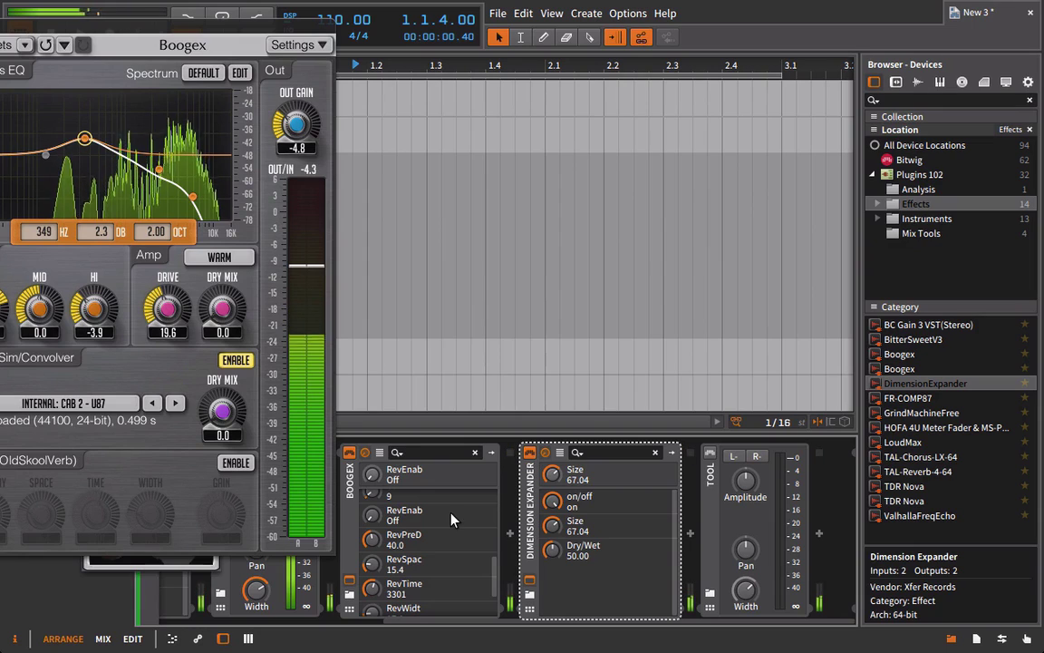
{"action": "left_click", "coordinate": [250, 470]}
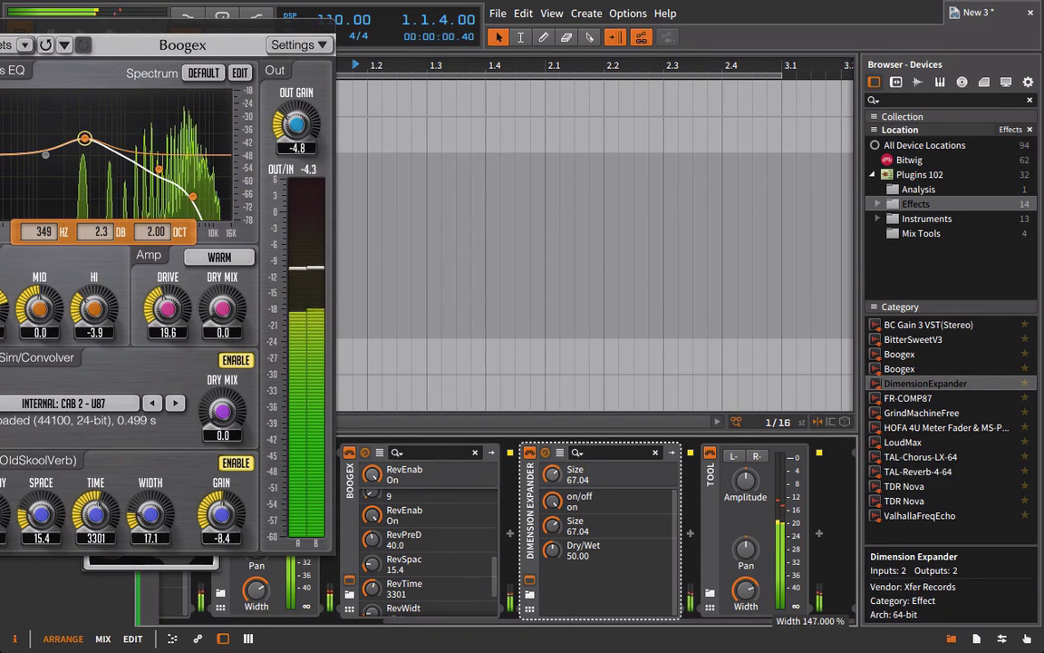
Raise the reactivated last Tool's Width to 147% and close the Boogex and Dimension Expander windows.
{"action": "left_click", "coordinate": [747, 594]}
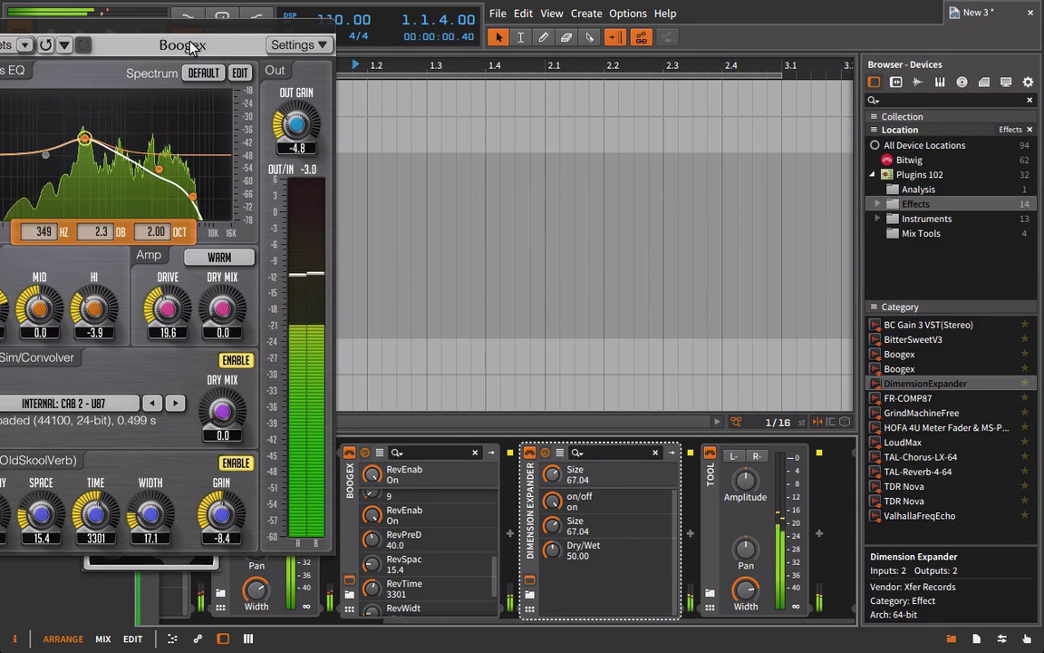
{"action": "left_click_drag", "start_coordinate": [193, 48], "coordinate": [567, 73]}
{"action": "left_click", "coordinate": [329, 57]}
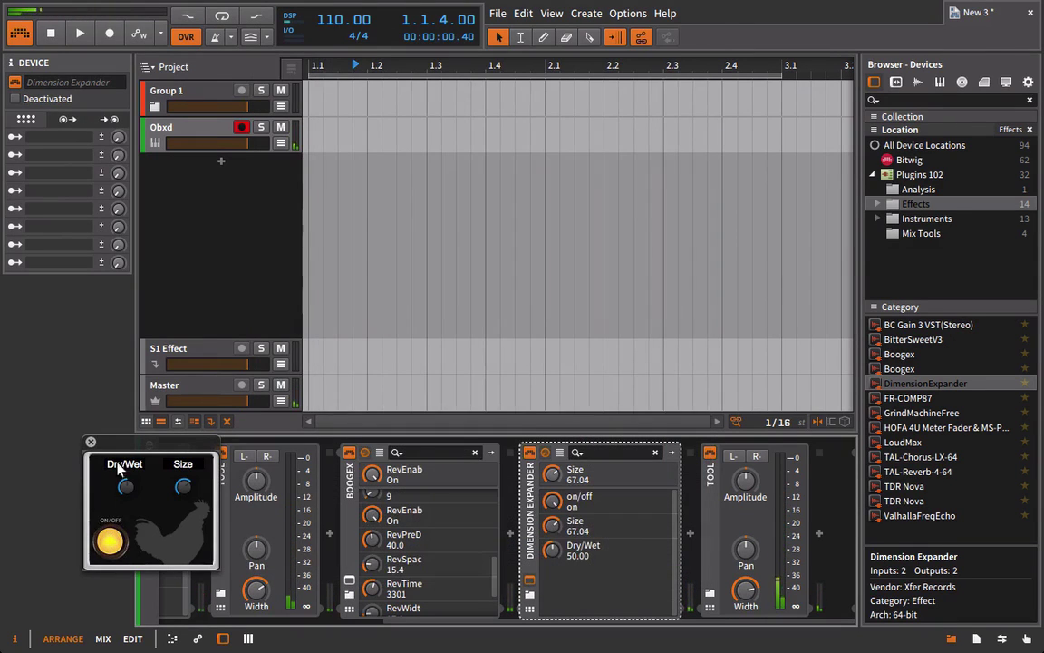
{"action": "left_click", "coordinate": [90, 442]}
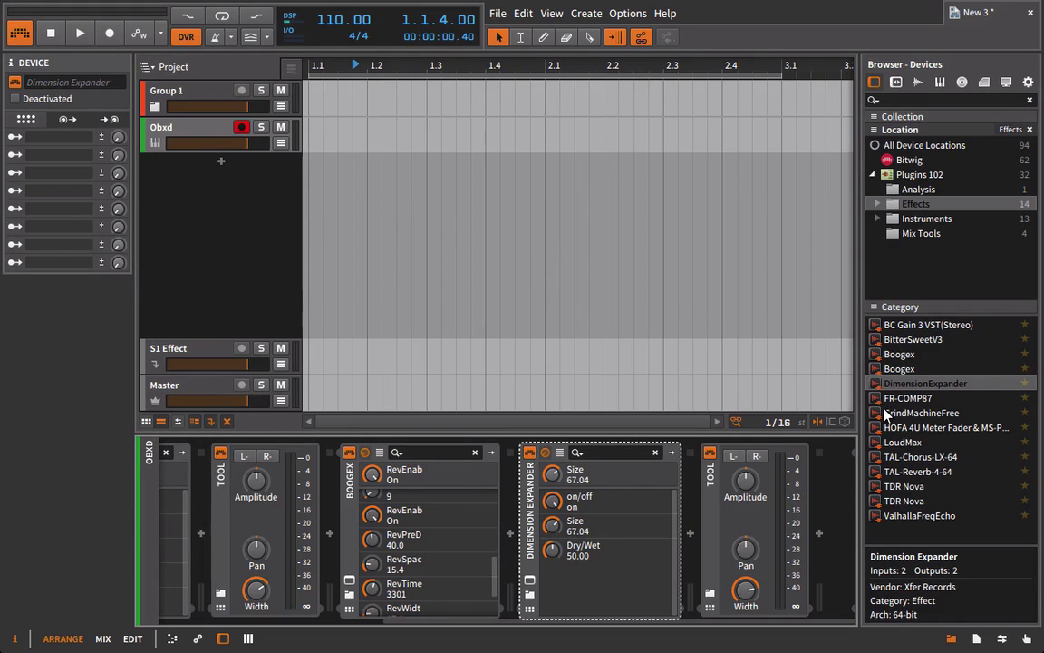
Add ValhallaFreqEcho at the end of the chain and set its Shift to 2.60 Hz and High Cut to 9120 Hz.
{"action": "double_click", "coordinate": [920, 515]}
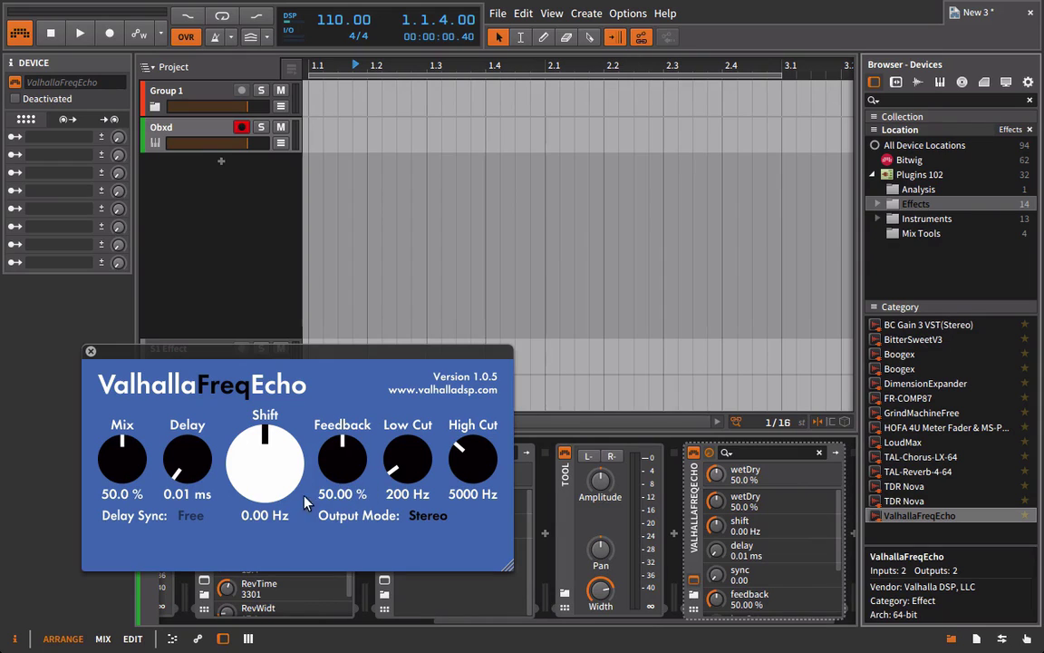
{"action": "left_click_drag", "start_coordinate": [285, 478], "coordinate": [287, 463]}
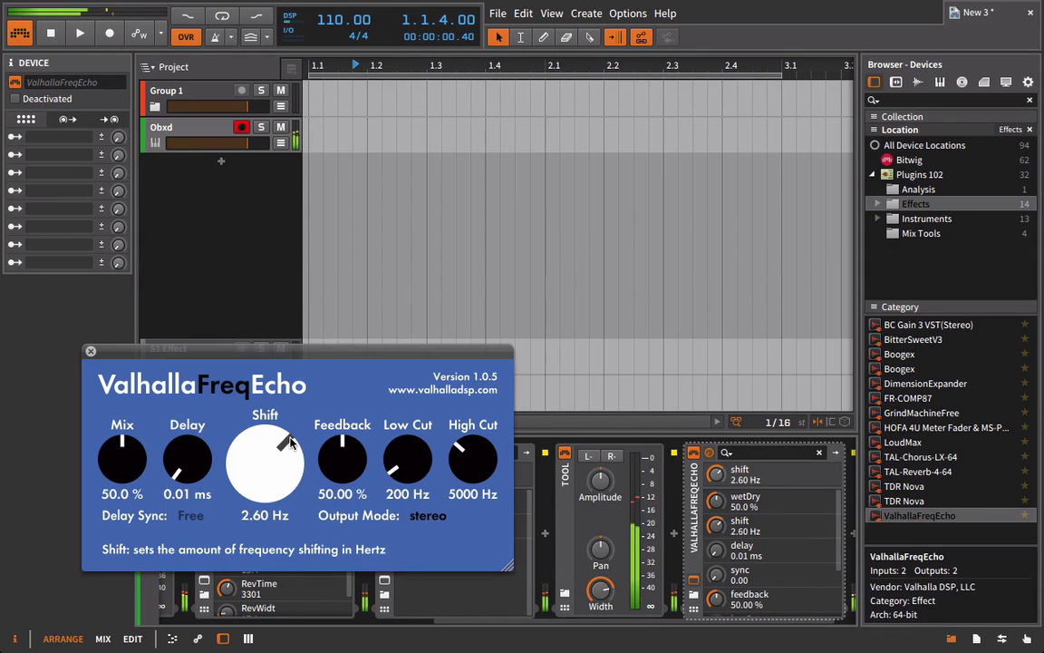
{"action": "scroll", "coordinate": [494, 460], "scroll_direction": "up", "scroll_amount": 1}
{"action": "scroll", "coordinate": [489, 458], "scroll_direction": "up", "scroll_amount": 5}
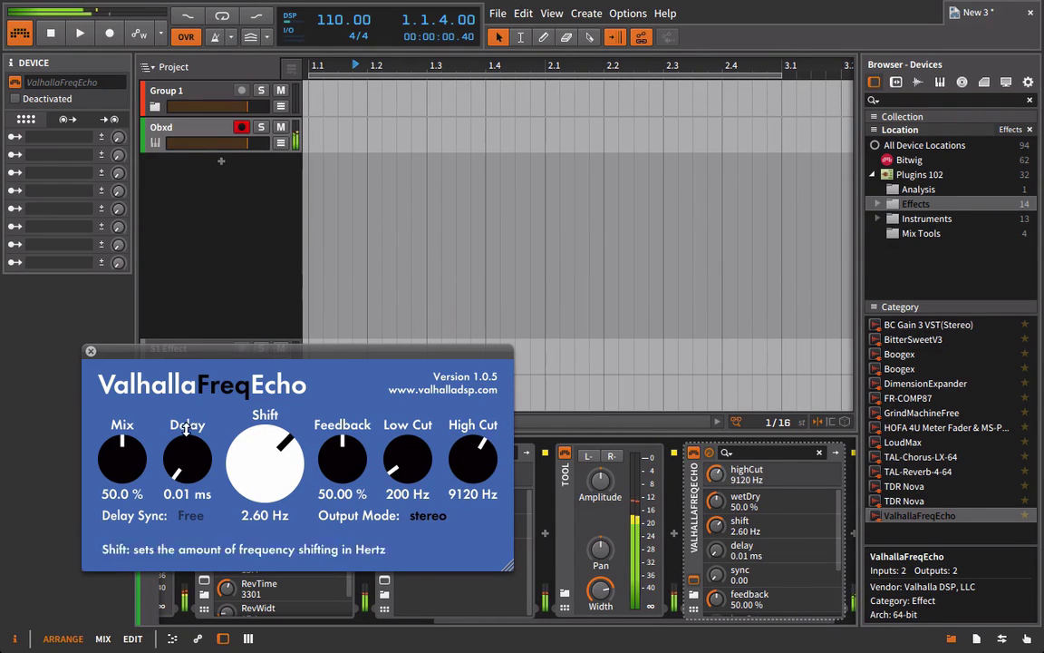
Set the ValhallaFreqEcho Mix to 45.2%, Delay to 2.52 ms and Shift to 719.19 Hz.
{"action": "scroll", "coordinate": [123, 456], "scroll_direction": "down", "scroll_amount": 3}
{"action": "mouse_move", "coordinate": [198, 458]}
{"action": "left_mouse_down"}
{"action": "mouse_move", "coordinate": [196, 419]}
{"action": "mouse_move", "coordinate": [194, 477]}
{"action": "left_mouse_up"}
{"action": "scroll", "coordinate": [292, 484], "scroll_direction": "up", "scroll_amount": 5}
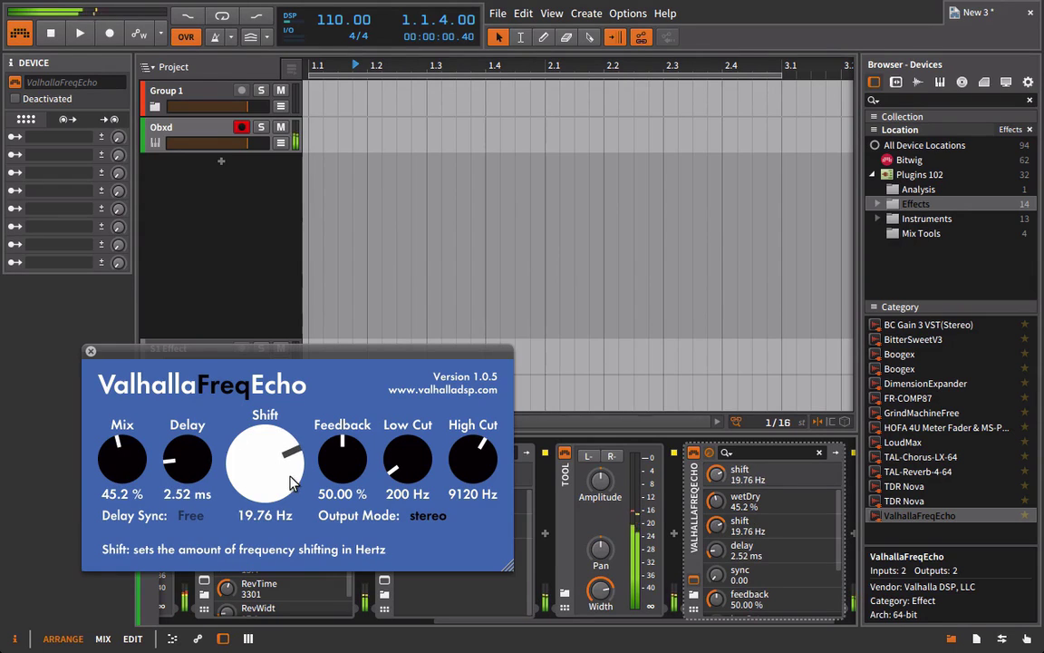
{"action": "scroll", "coordinate": [292, 483], "scroll_direction": "up", "scroll_amount": 5}
{"action": "scroll", "coordinate": [292, 483], "scroll_direction": "down", "scroll_amount": 2}
{"action": "scroll", "coordinate": [292, 483], "scroll_direction": "up", "scroll_amount": 2}
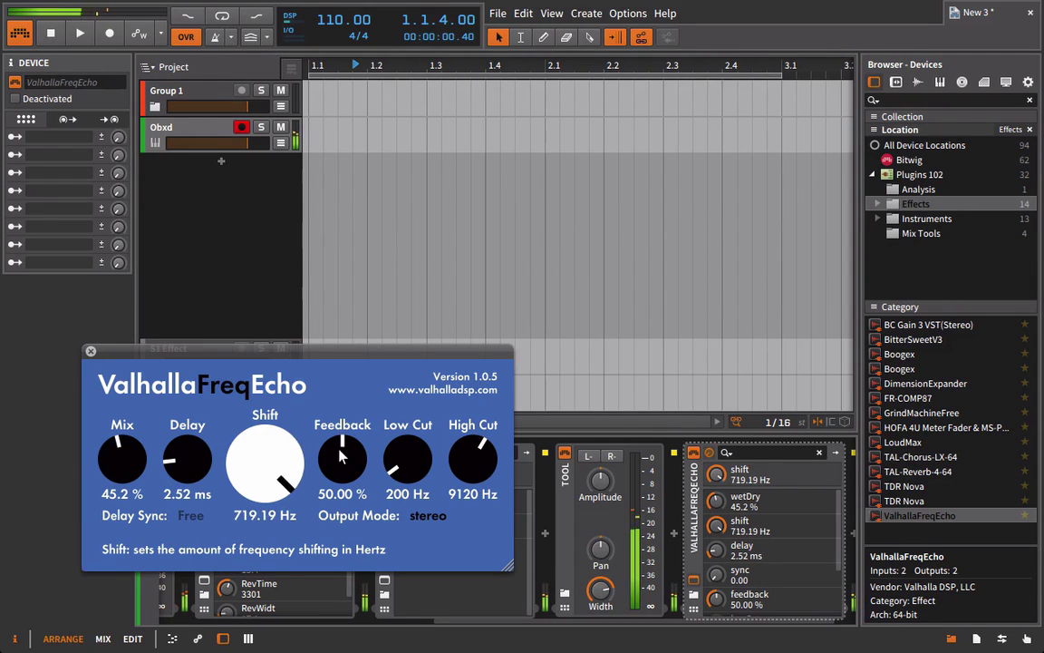
Set the ValhallaFreqEcho Feedback to 42.40%, Low Cut to 560 Hz and High Cut to 12410 Hz.
{"action": "scroll", "coordinate": [343, 485], "scroll_direction": "down", "scroll_amount": 3}
{"action": "scroll", "coordinate": [342, 485], "scroll_direction": "down", "scroll_amount": 1}
{"action": "scroll", "coordinate": [343, 463], "scroll_direction": "up", "scroll_amount": 8}
{"action": "scroll", "coordinate": [473, 458], "scroll_direction": "down", "scroll_amount": 2}
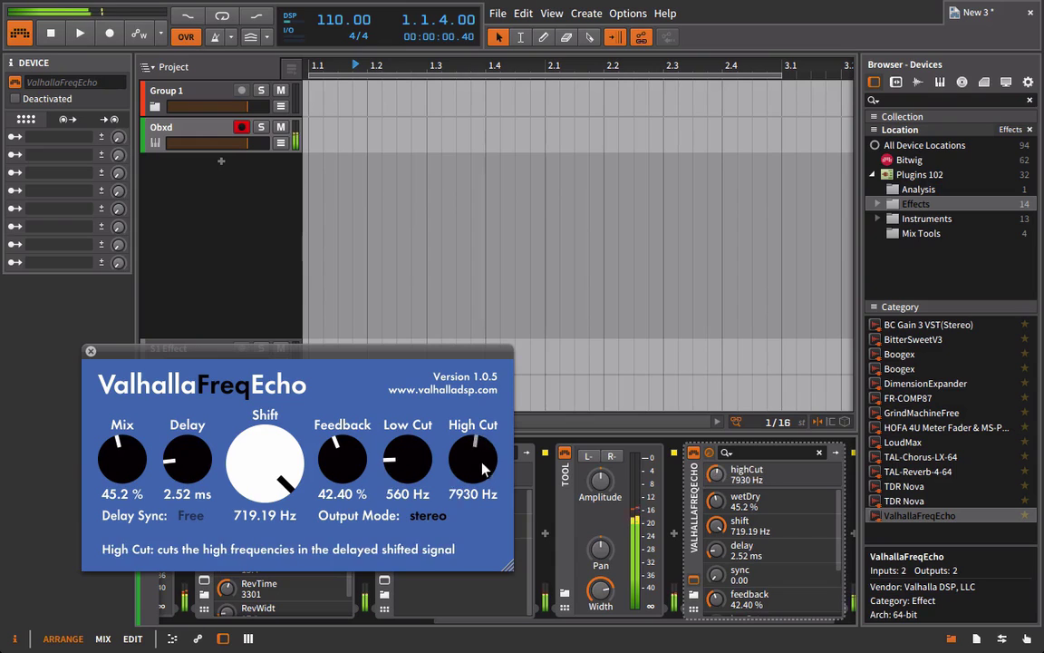
{"action": "scroll", "coordinate": [473, 458], "scroll_direction": "up", "scroll_amount": 5}
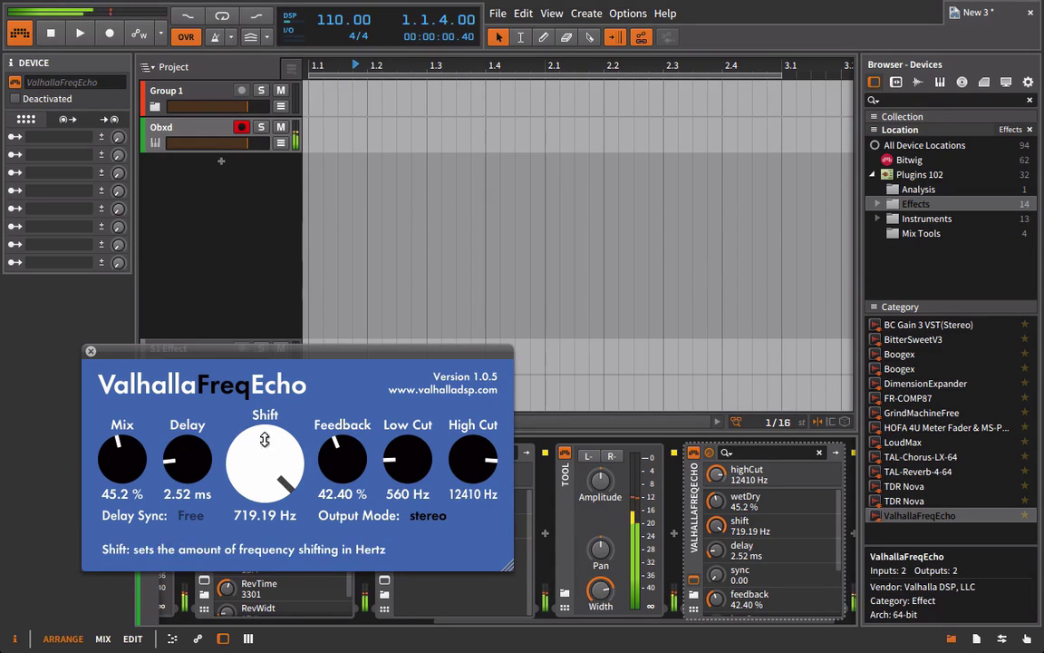
Set the ValhallaFreqEcho Feedback to 38.00%, close its window and switch the device off.
{"action": "scroll", "coordinate": [335, 430], "scroll_direction": "up", "scroll_amount": 8}
{"action": "scroll", "coordinate": [340, 436], "scroll_direction": "down", "scroll_amount": 8}
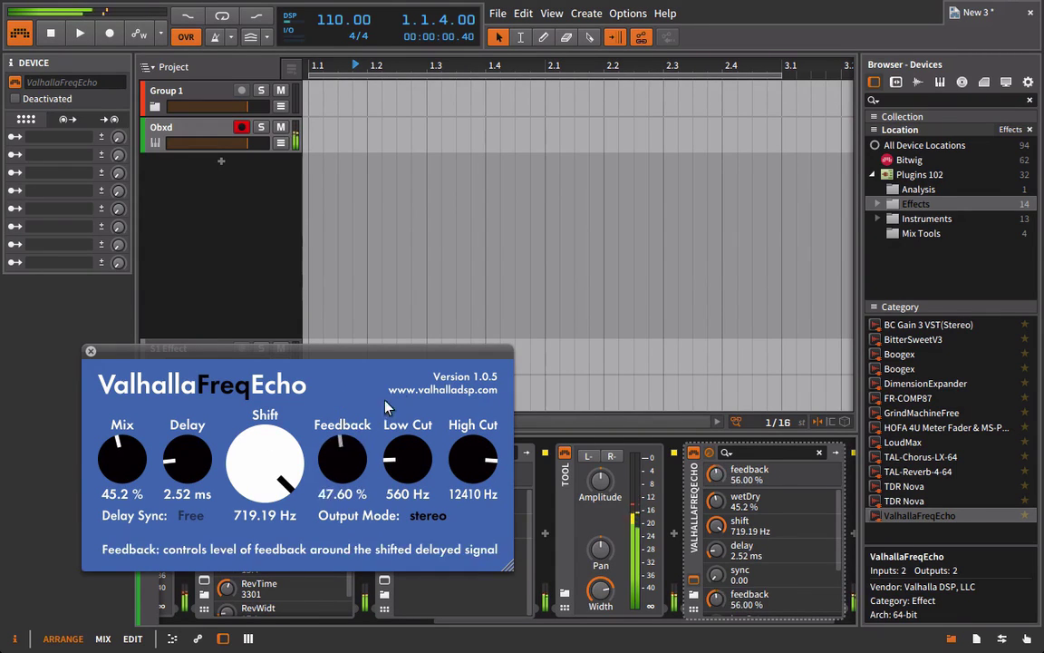
{"action": "scroll", "coordinate": [344, 445], "scroll_direction": "up", "scroll_amount": 7}
{"action": "scroll", "coordinate": [354, 449], "scroll_direction": "down", "scroll_amount": 4}
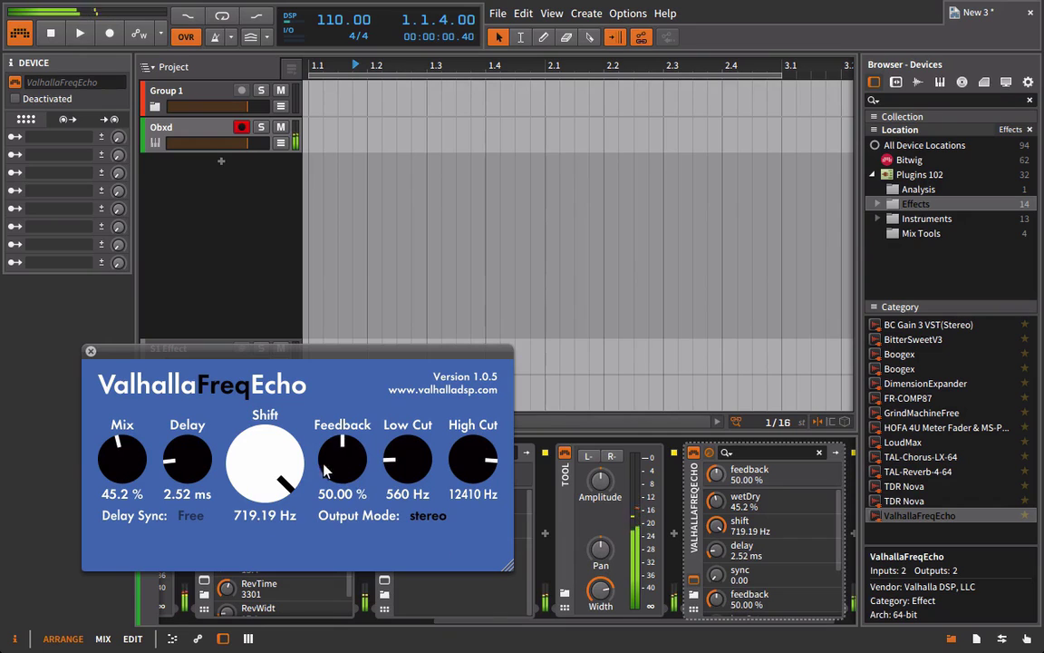
{"action": "scroll", "coordinate": [343, 458], "scroll_direction": "down", "scroll_amount": 4}
{"action": "left_click", "coordinate": [796, 507]}
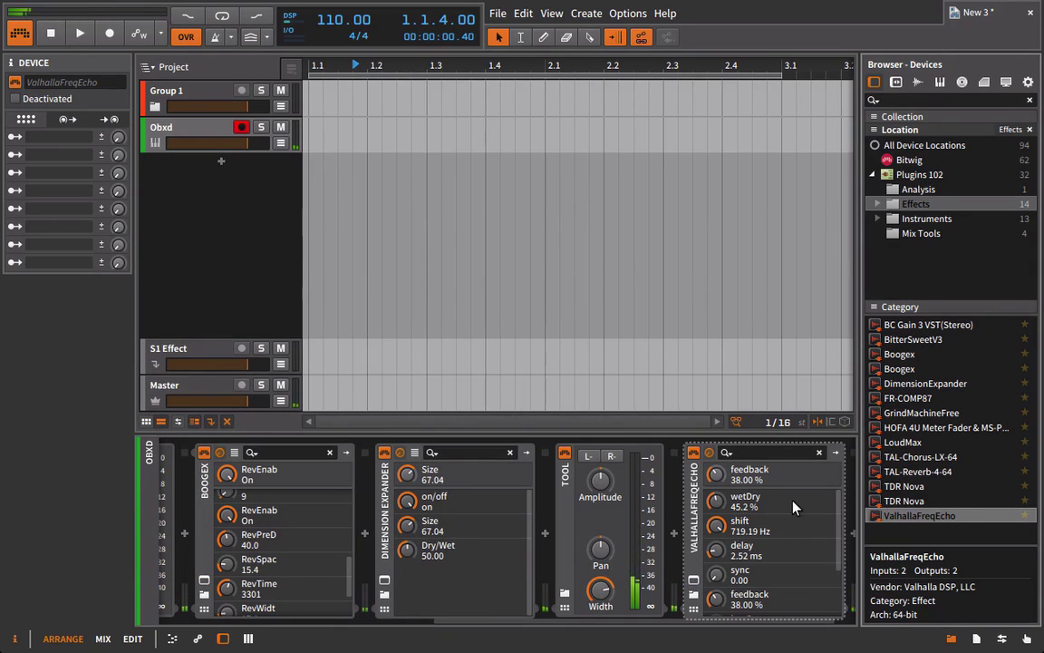
{"action": "left_click", "coordinate": [693, 454]}
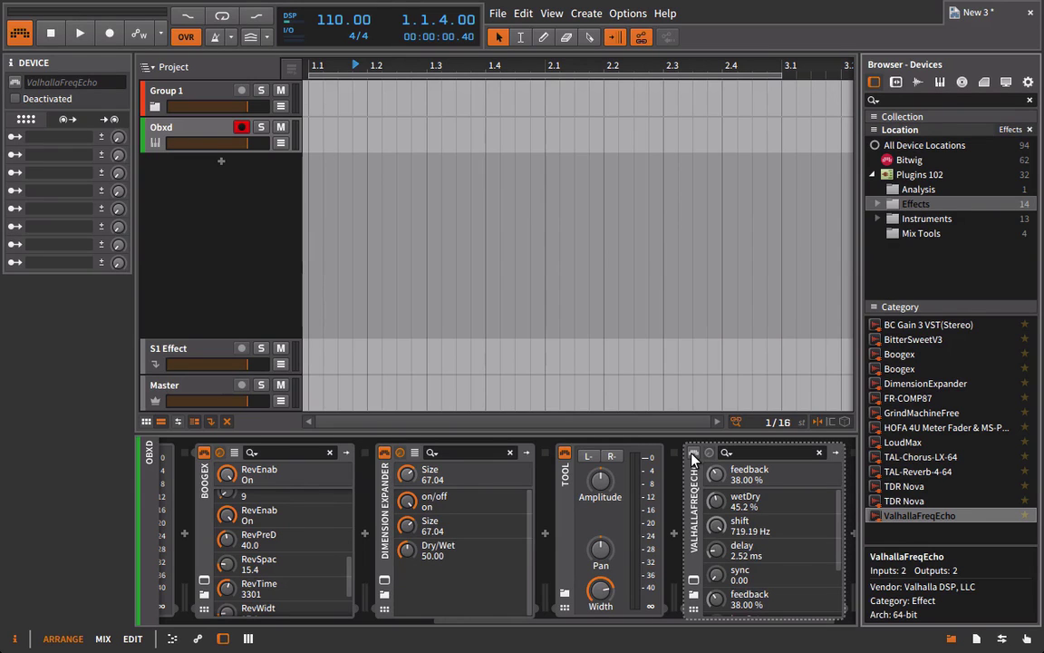
Deactivate the whole Obxd instrument track.
{"action": "scroll", "coordinate": [554, 570], "scroll_direction": "left", "scroll_amount": 6}
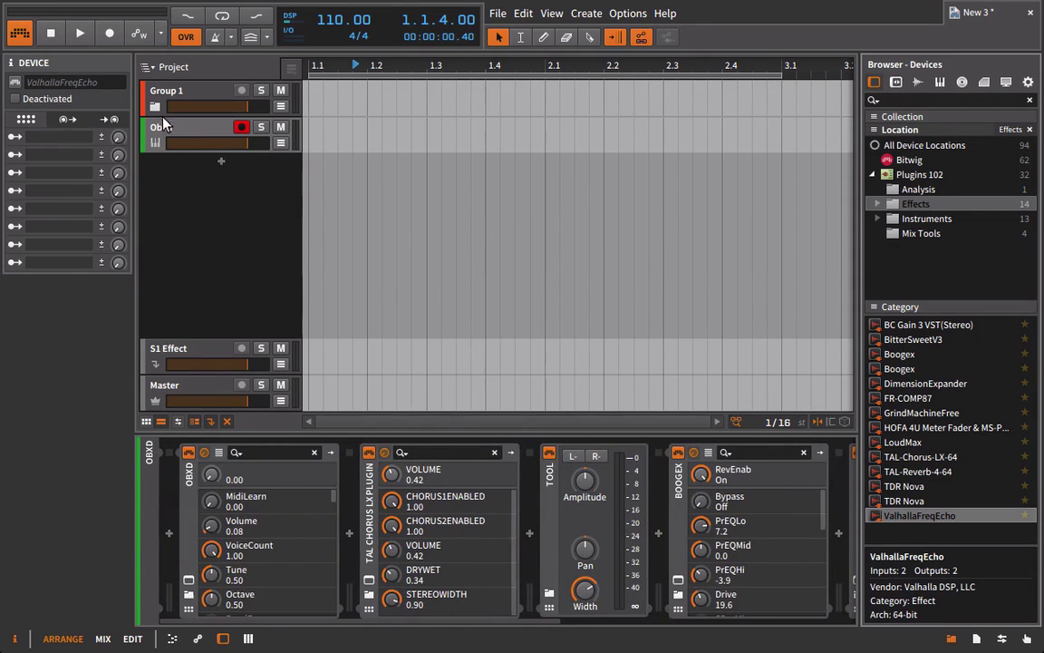
{"action": "left_click", "coordinate": [177, 131]}
{"action": "key", "text": "alt+a"}
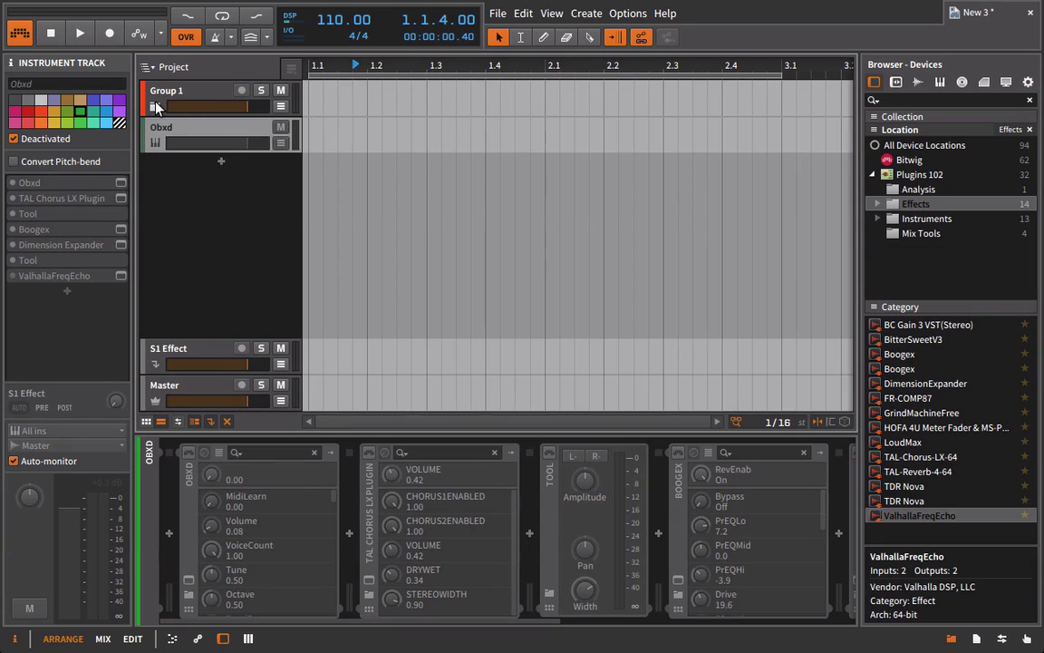
Unfold Group 1, select the OBXD mono track and inspect the settings of its Obxd synth.
{"action": "left_click", "coordinate": [156, 106]}
{"action": "left_click", "coordinate": [195, 127]}
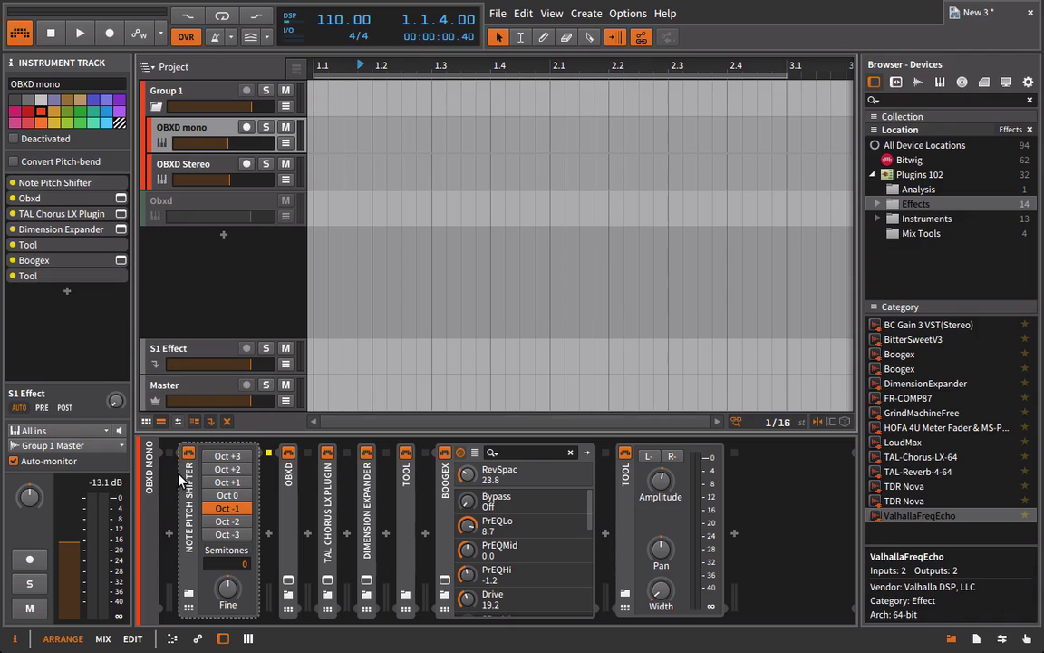
{"action": "left_click", "coordinate": [289, 580]}
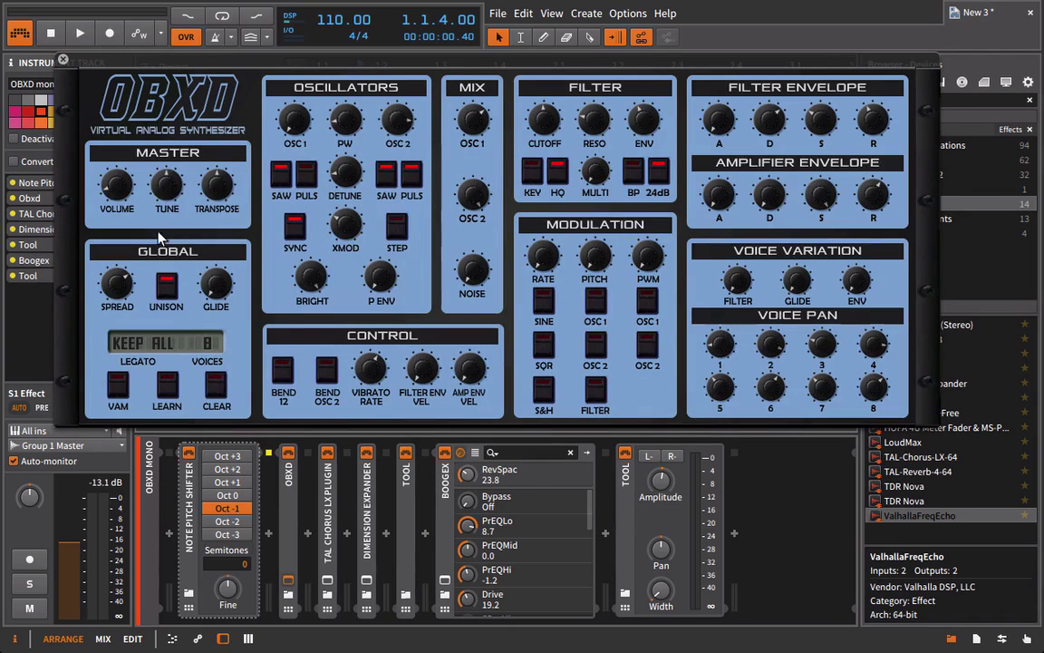
{"action": "left_click", "coordinate": [63, 60]}
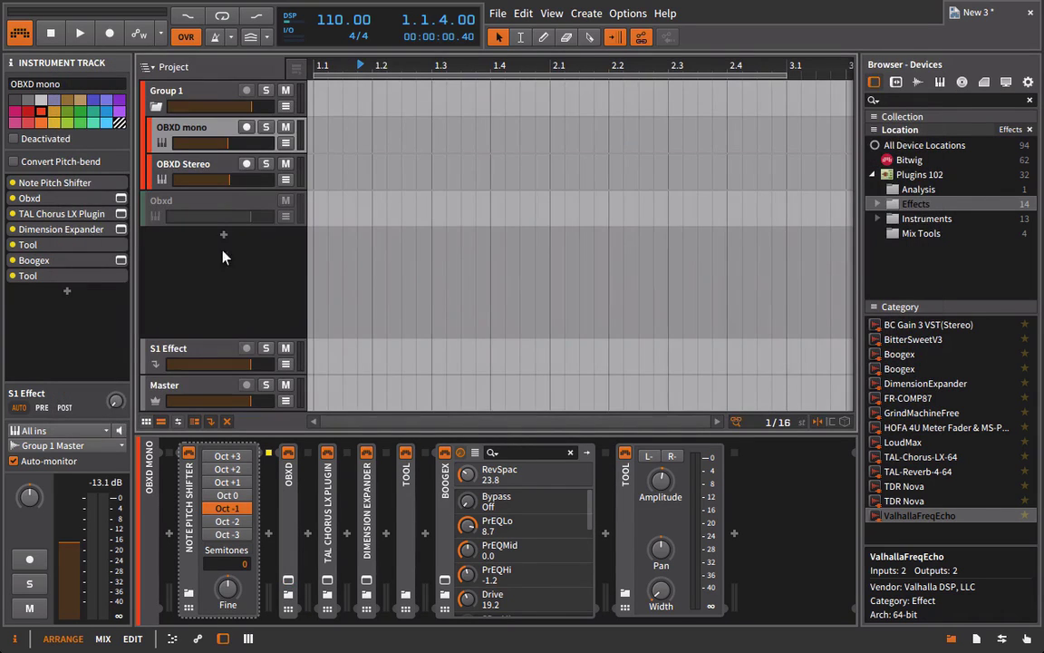
Arm both the OBXD mono and OBXD Stereo tracks for recording so they play together.
{"action": "left_click", "coordinate": [247, 128]}
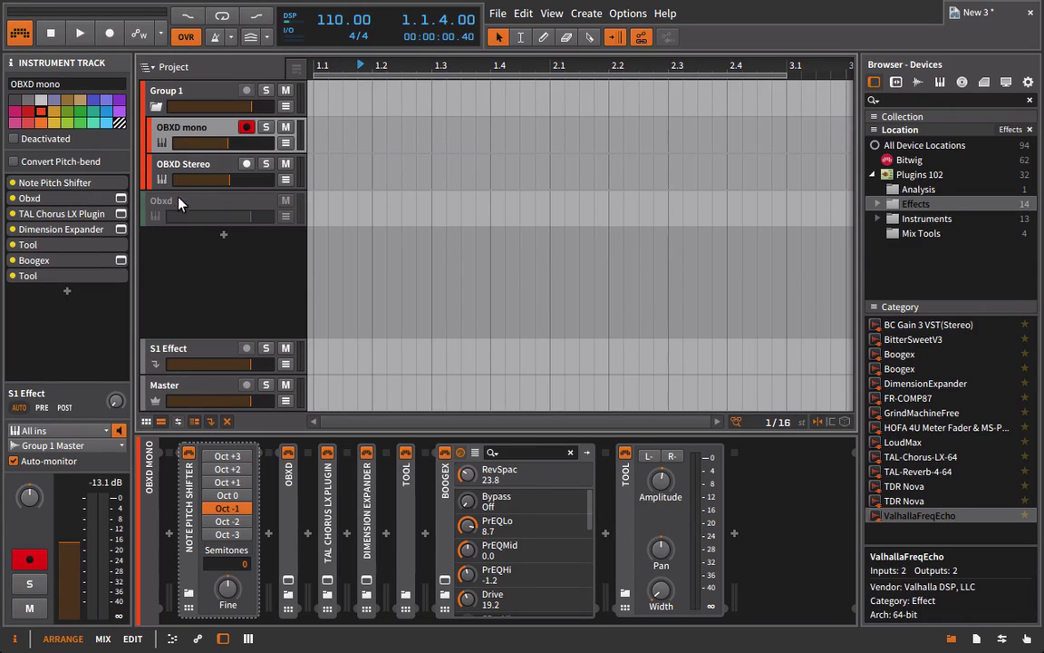
{"action": "left_click", "coordinate": [205, 166]}
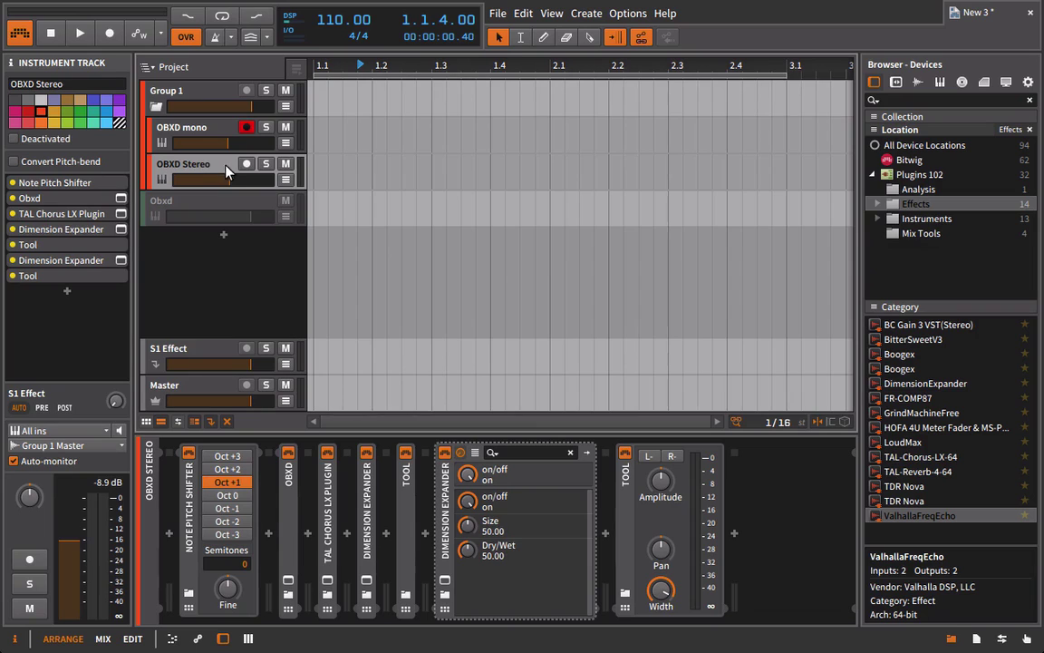
{"action": "left_click", "coordinate": [246, 164]}
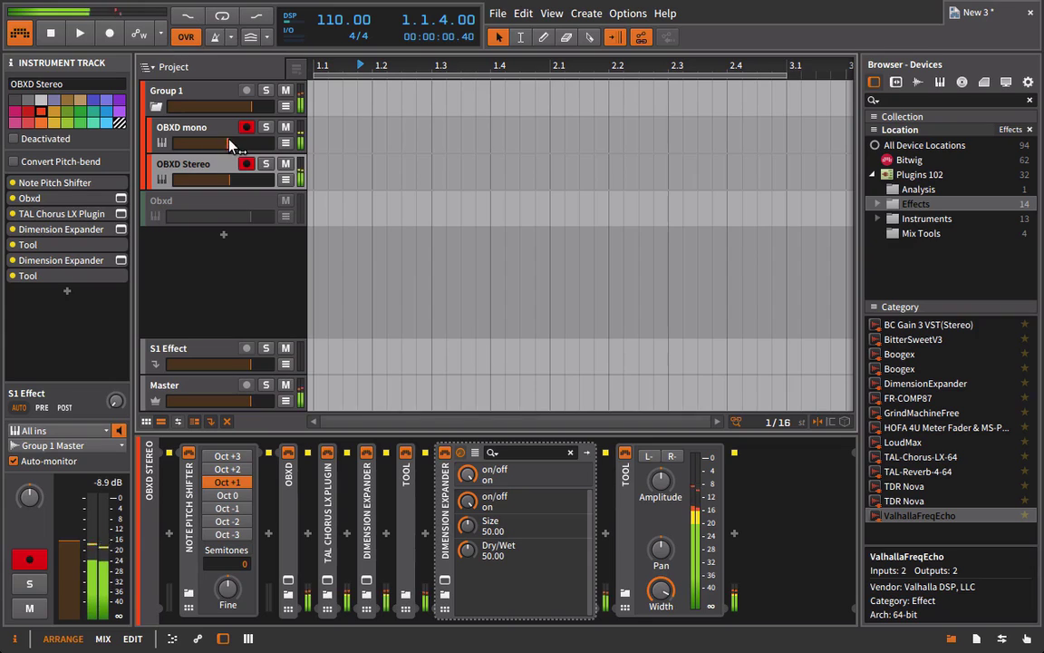
Raise the OBXD mono track's volume to -5.458 dB and display Group 1's device chain.
{"action": "left_click_drag", "start_coordinate": [221, 141], "coordinate": [241, 148]}
{"action": "mouse_move", "coordinate": [241, 148]}
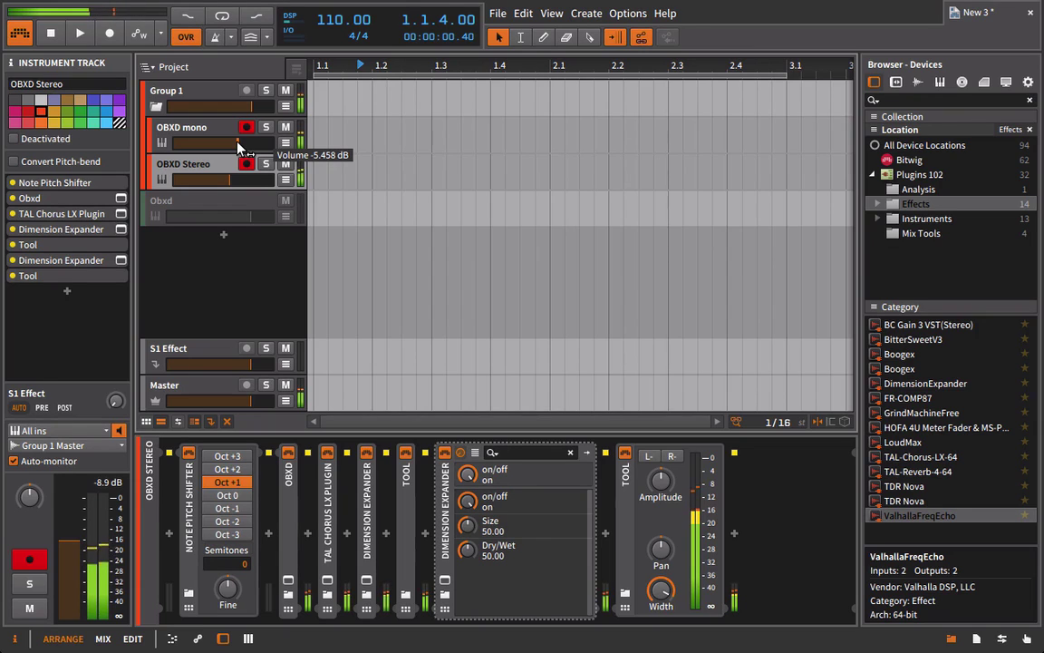
{"action": "left_click", "coordinate": [177, 92]}
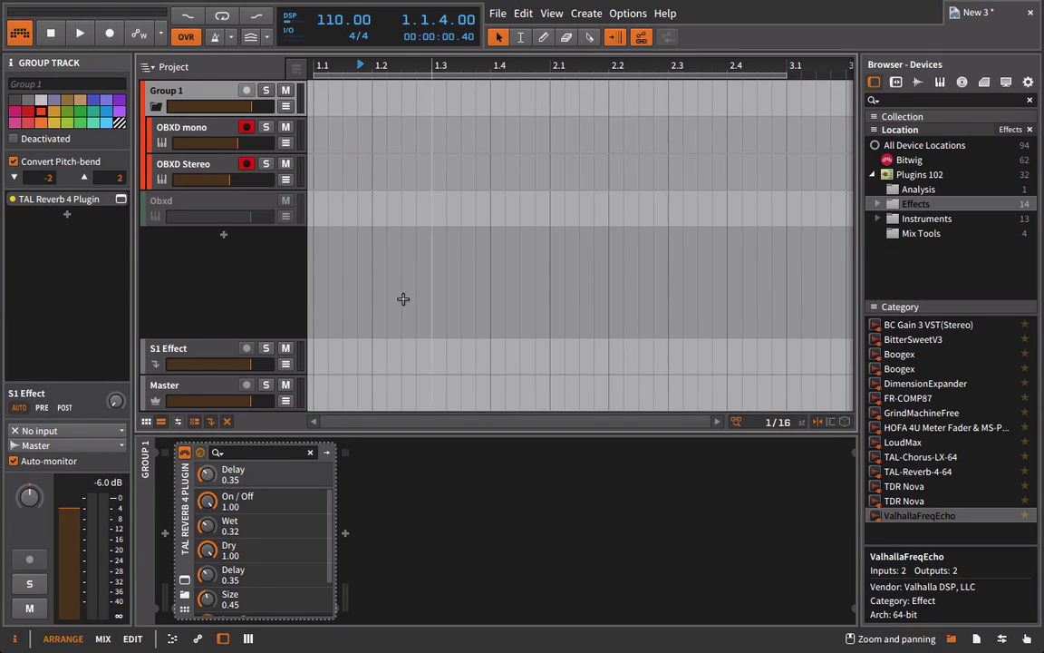
Select the OBXD mono track and lower its volume to -16.356 dB.
{"action": "left_click", "coordinate": [223, 132]}
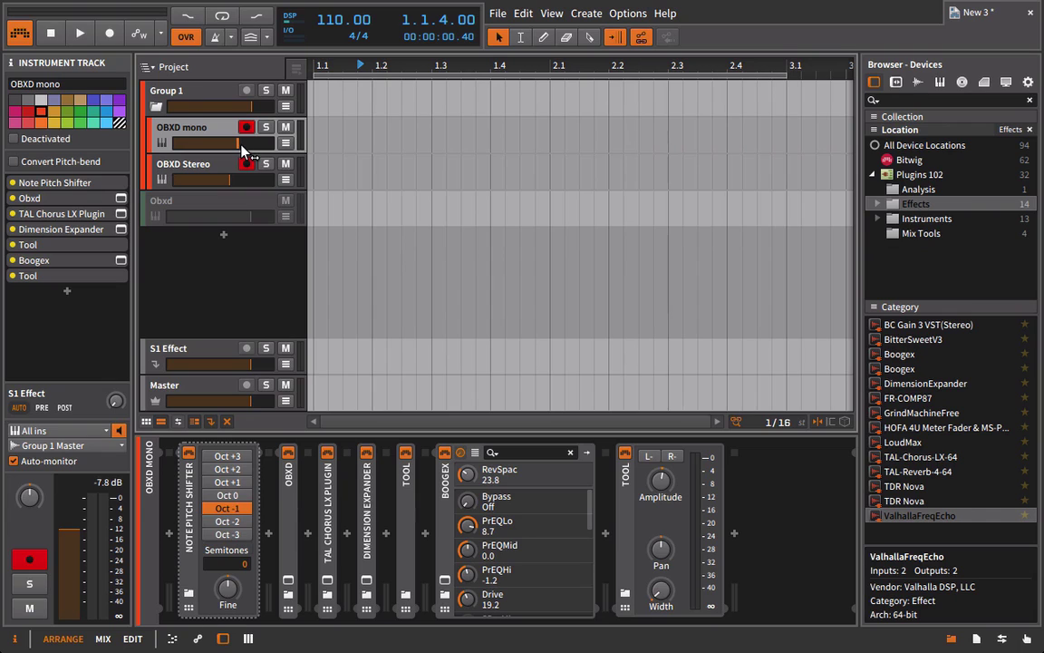
{"action": "left_click_drag", "start_coordinate": [241, 144], "coordinate": [215, 144]}
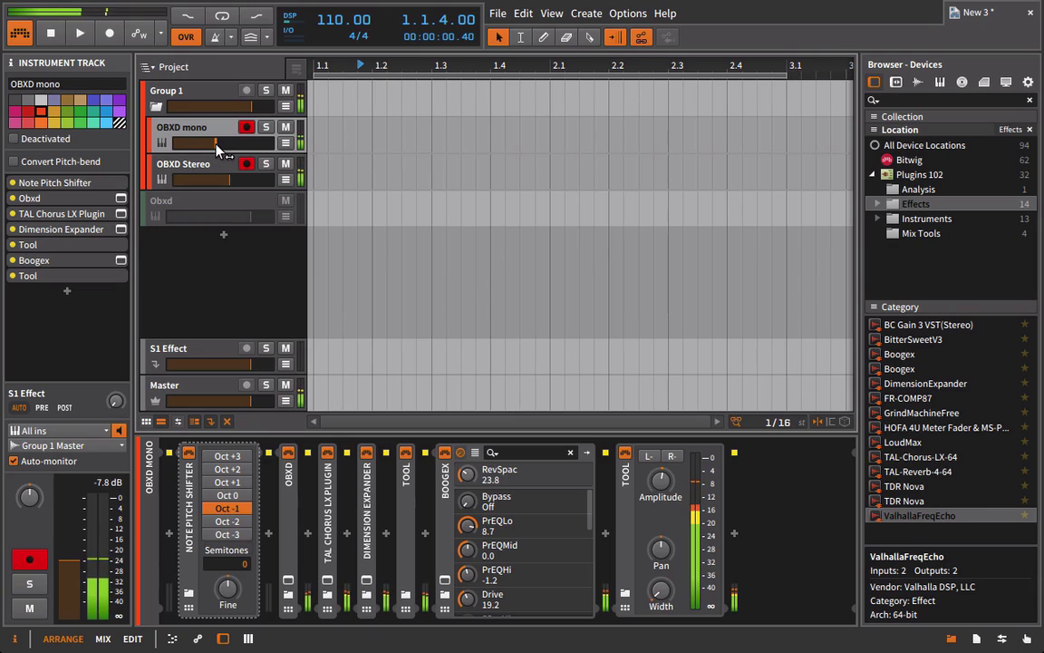
{"action": "mouse_move", "coordinate": [218, 149]}
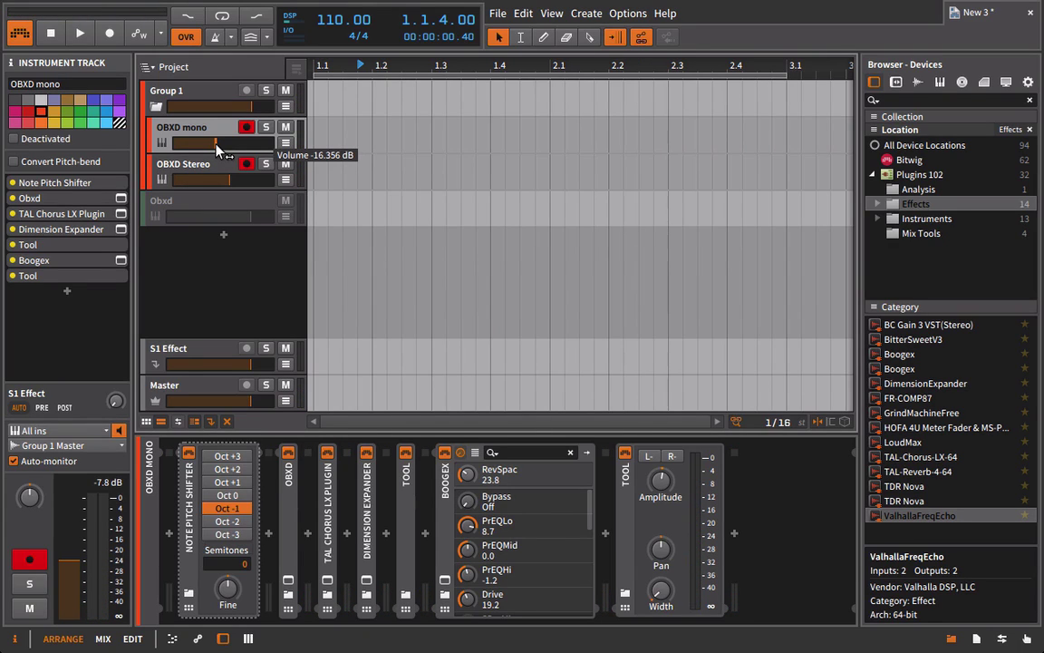
Select the OBXD Stereo track and raise the OBXD mono volume to nearly match the OBXD Stereo fader.
{"action": "left_click", "coordinate": [199, 174]}
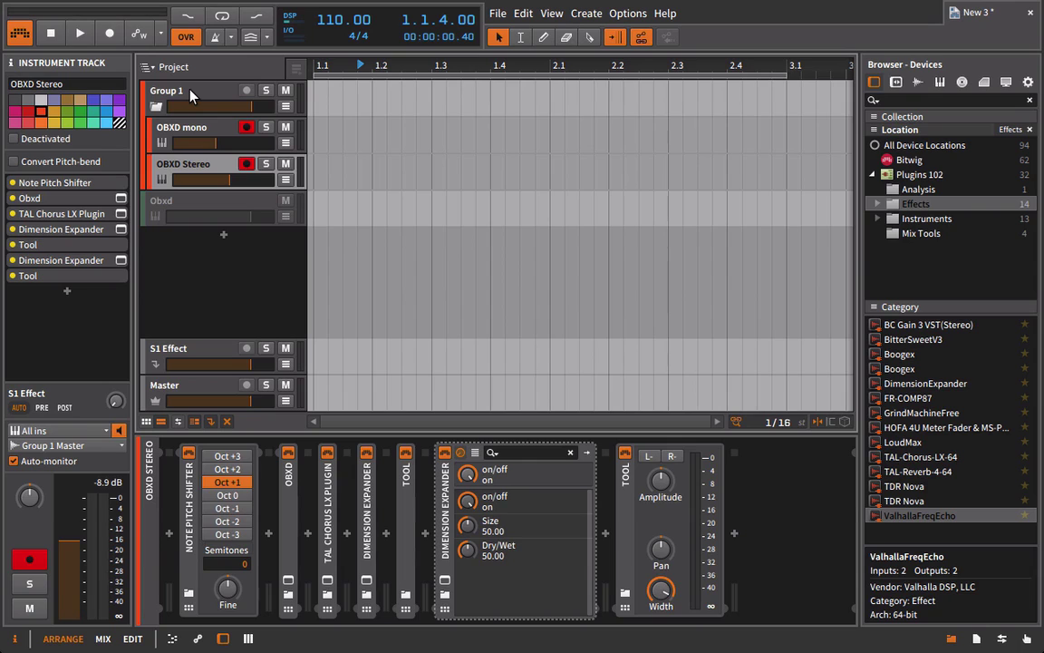
{"action": "left_click_drag", "start_coordinate": [213, 145], "coordinate": [227, 150]}
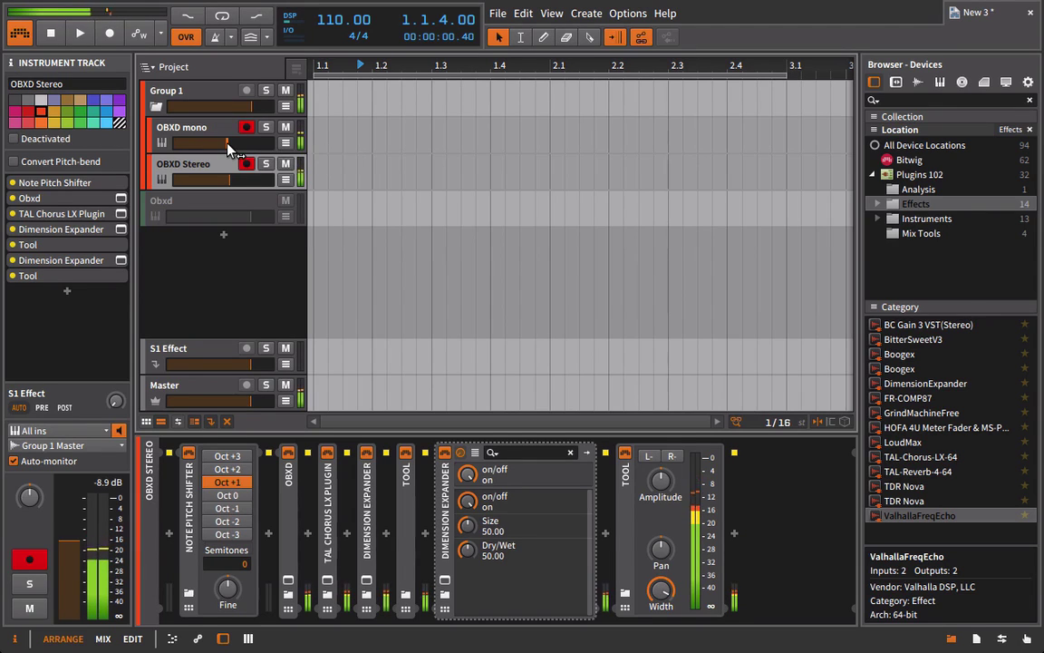